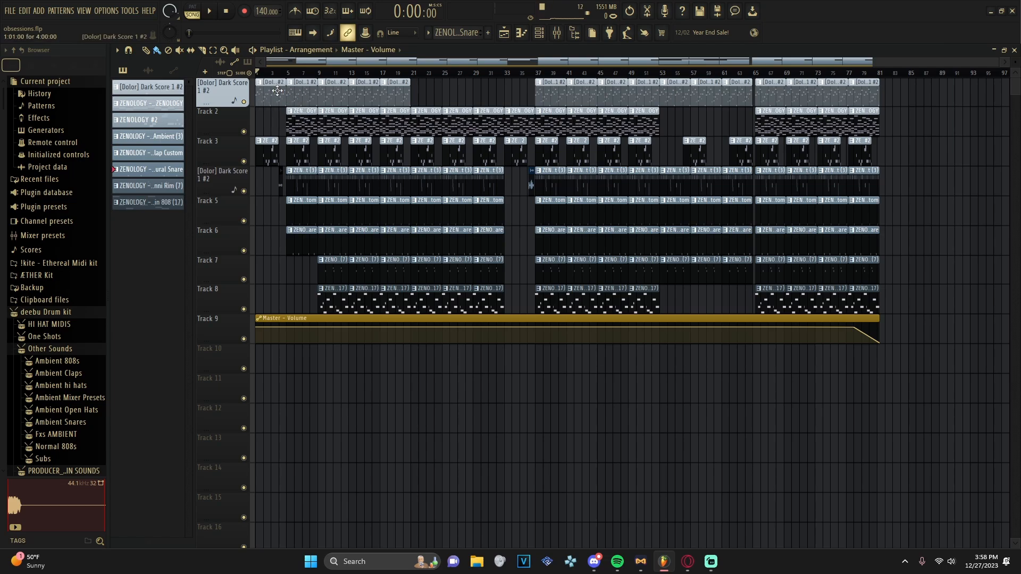
- Open the [Dolor] Dark Score 1 #2 melody in the piano roll and play it through in pattern mode
click(274, 94)
double_click(275, 94)
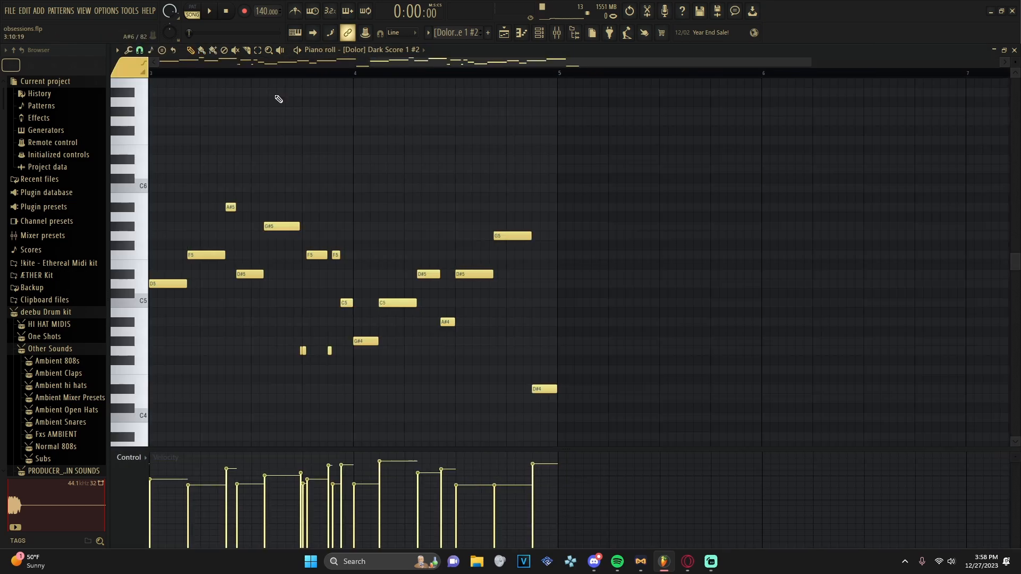
drag(455, 66, 171, 74)
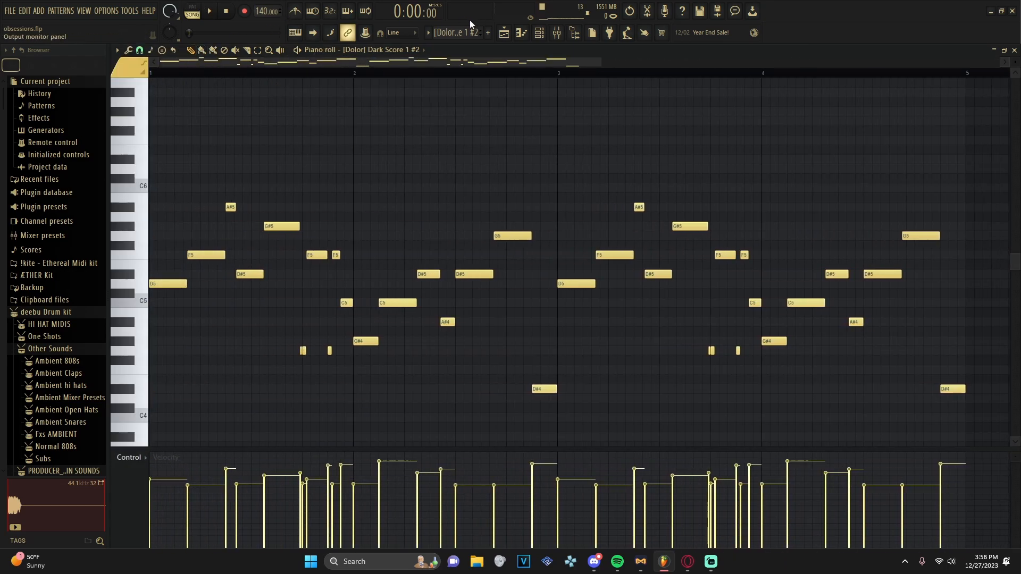
click(196, 12)
key(space)
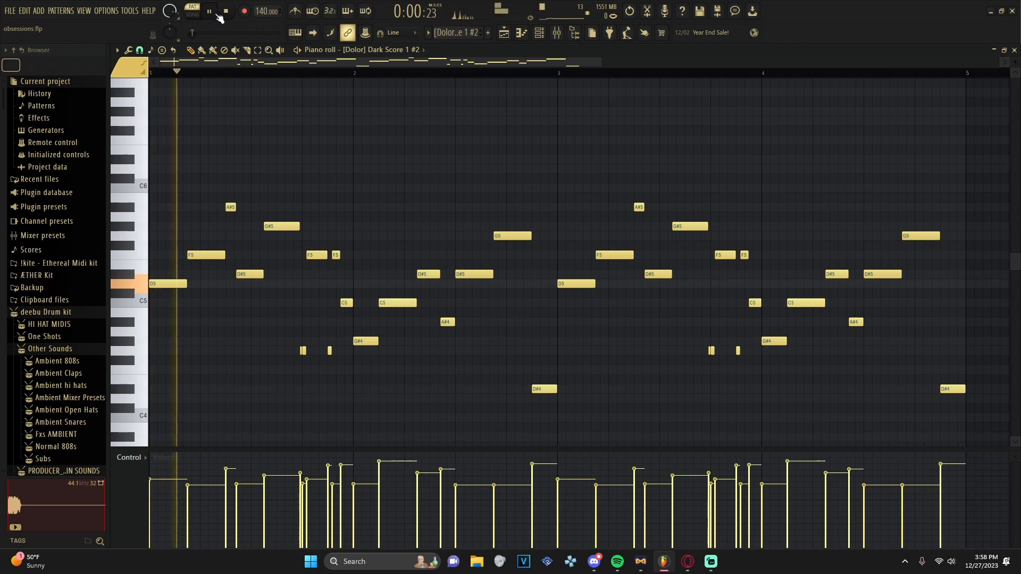
scroll(455, 200, down, 3)
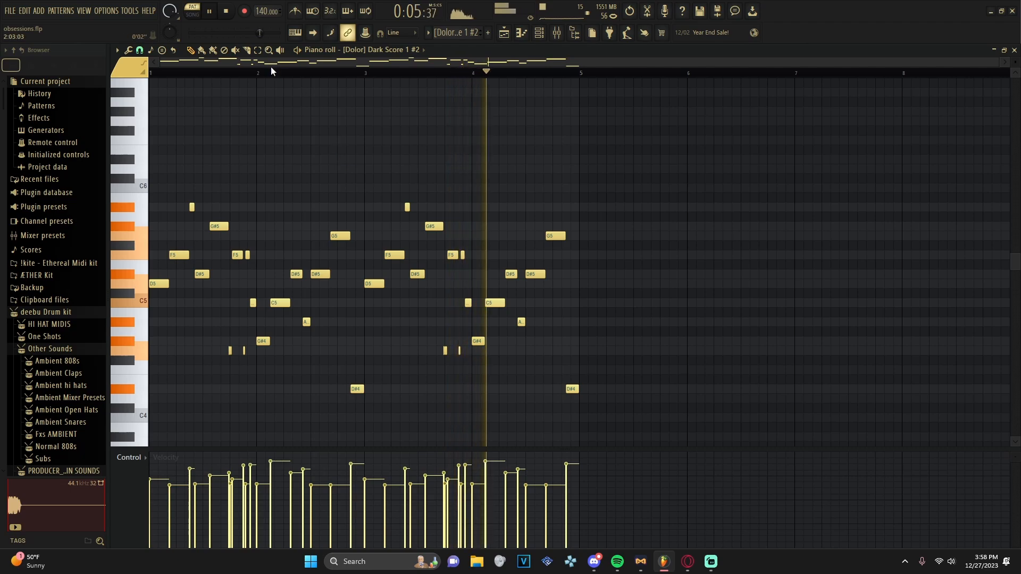
click(210, 14)
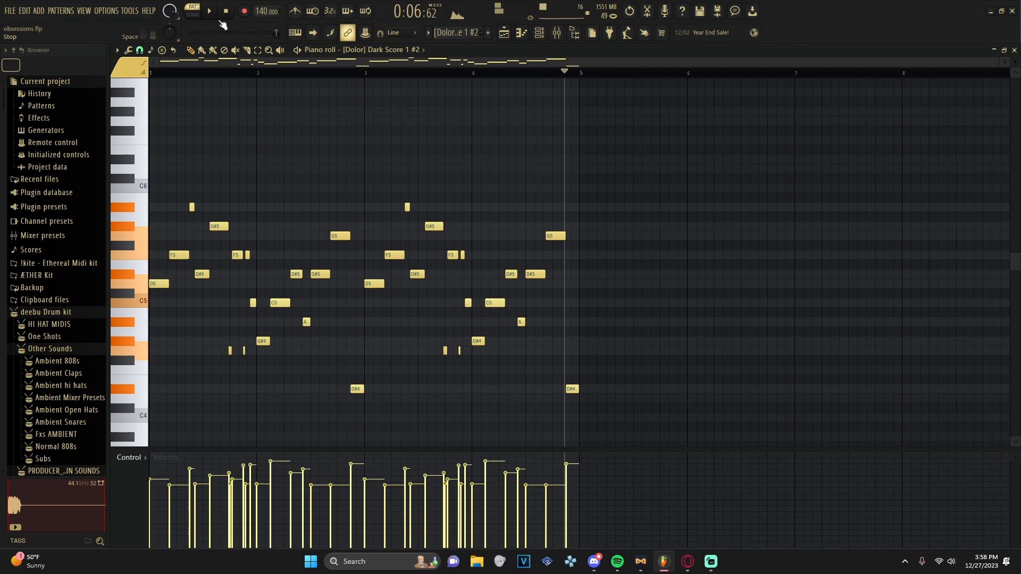
- Preview the strumizer, randomizer and arpeggiator on the melody, reset the arpeggiator's settings, and close each without applying
key(alt+s)
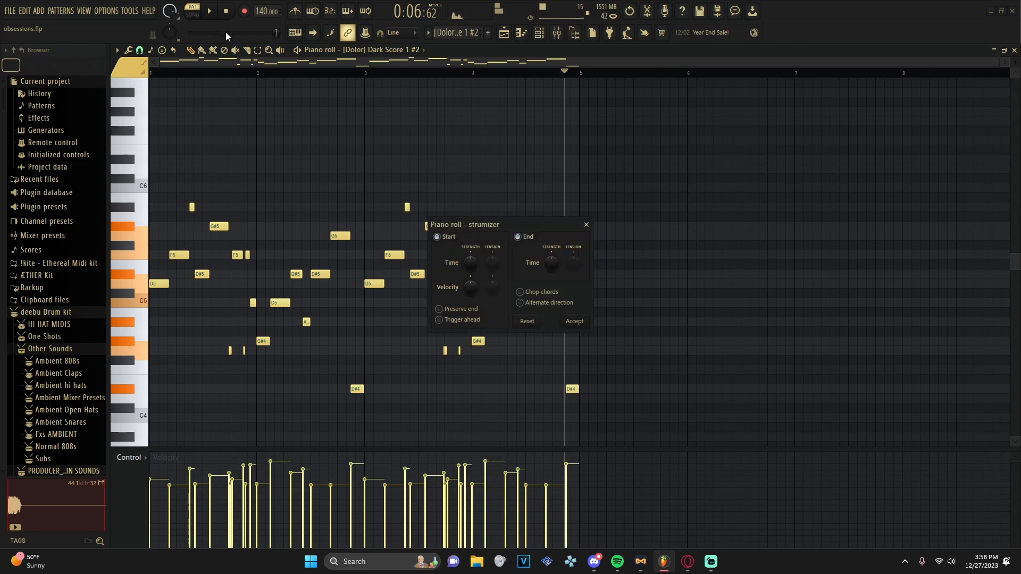
click(586, 224)
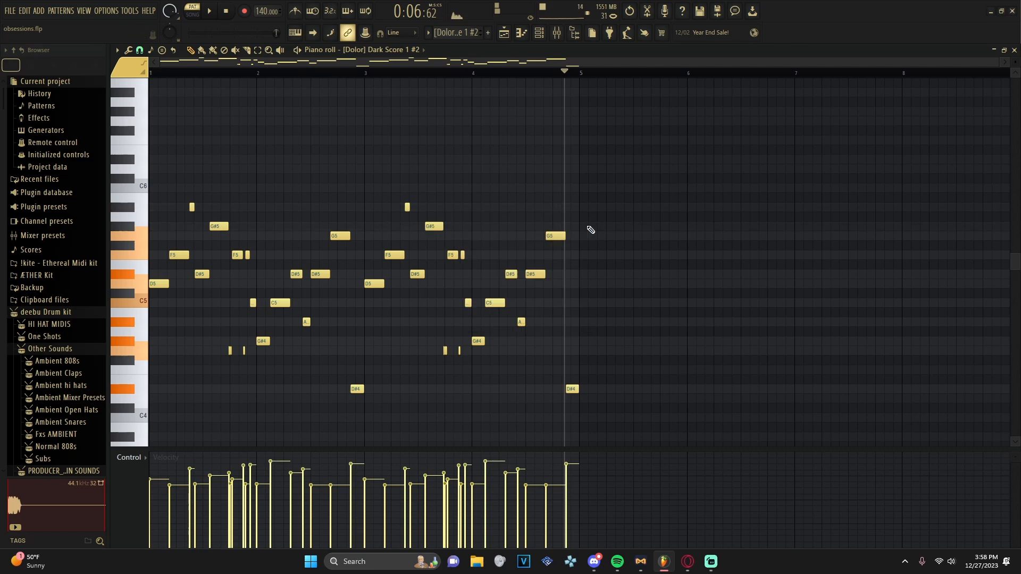
key(alt+r)
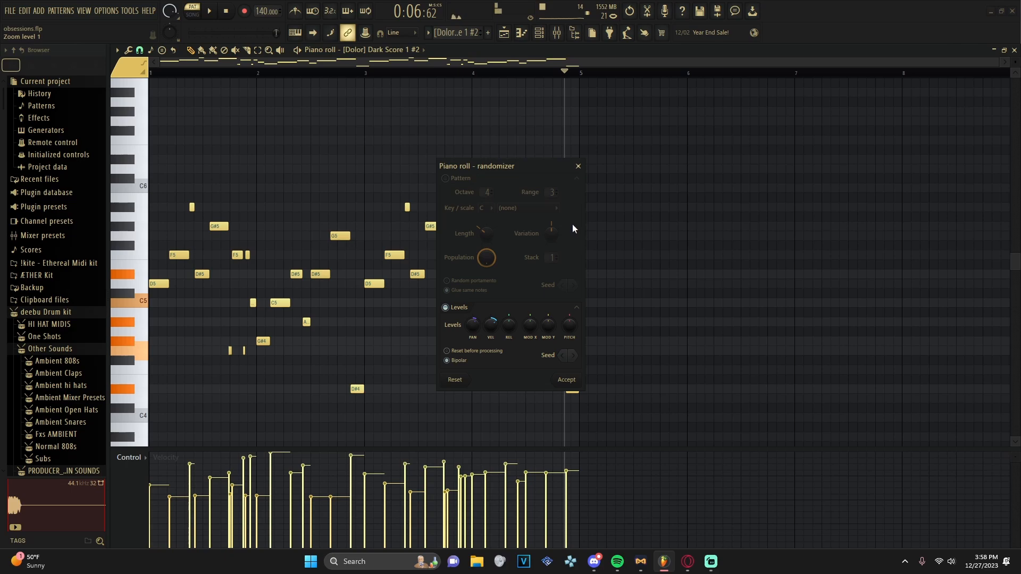
click(578, 167)
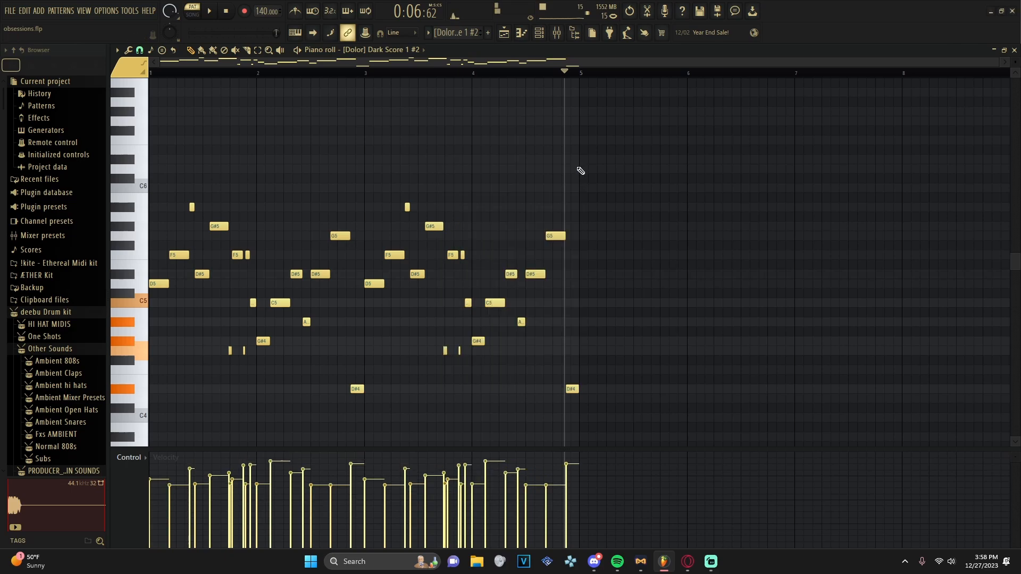
key(alt+a)
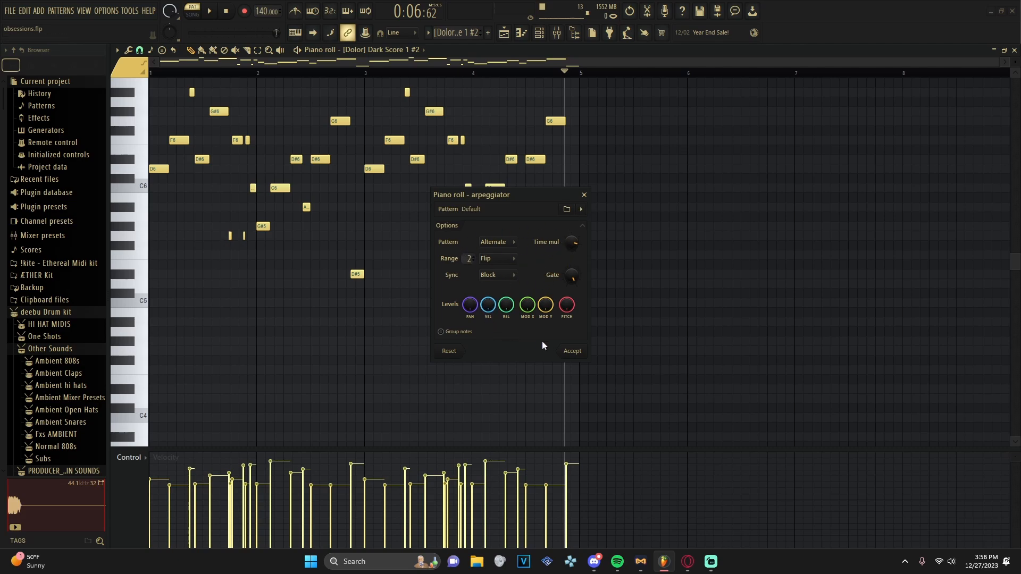
click(452, 352)
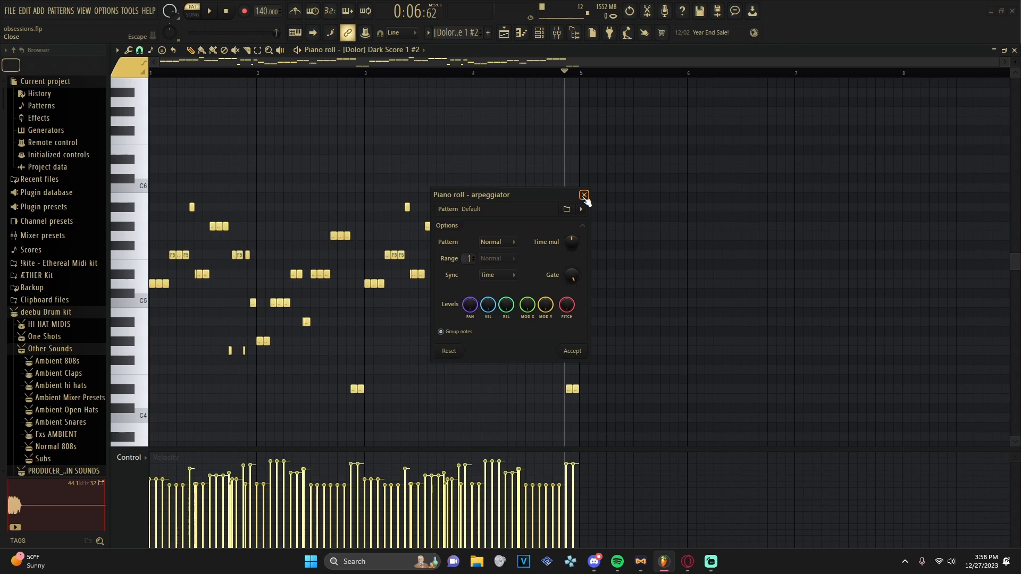
click(583, 195)
- Play the opening of the Dark Score melody again and stop it
click(208, 11)
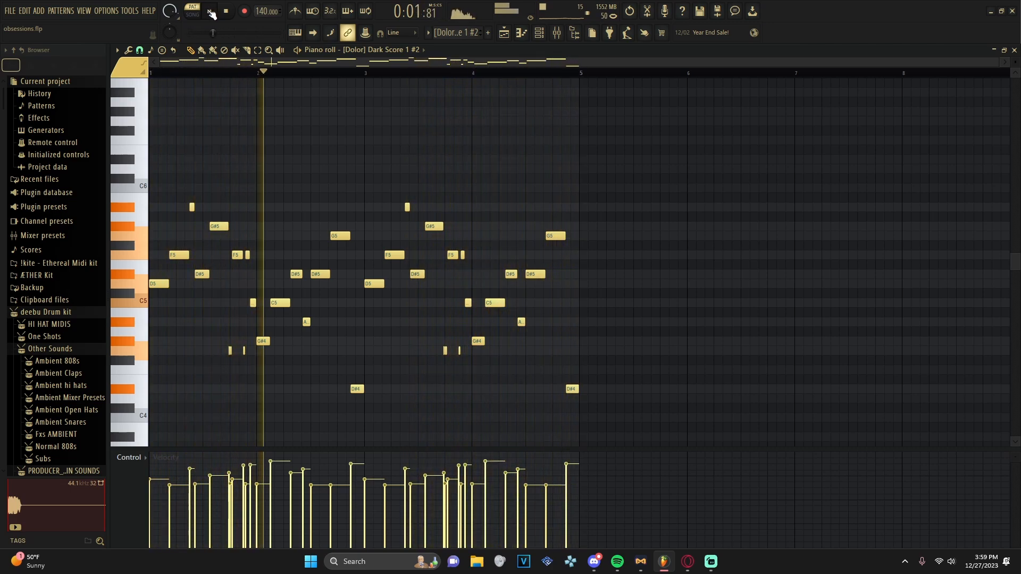
click(211, 15)
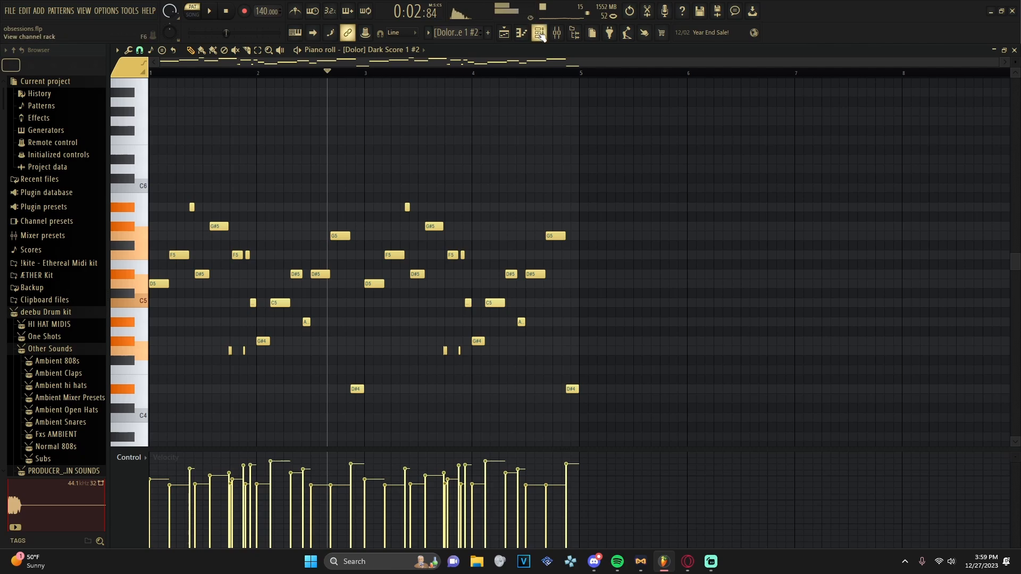
- Switch to the ZENOLOGY pattern and show the ZENOLOGY channel's notes in the piano roll
drag(440, 36, 441, 43)
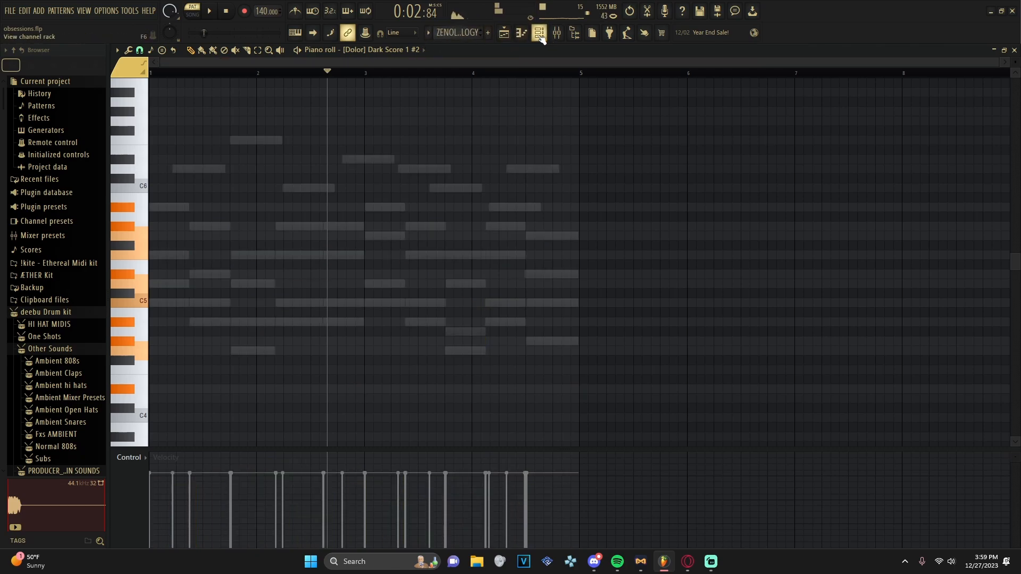
click(523, 38)
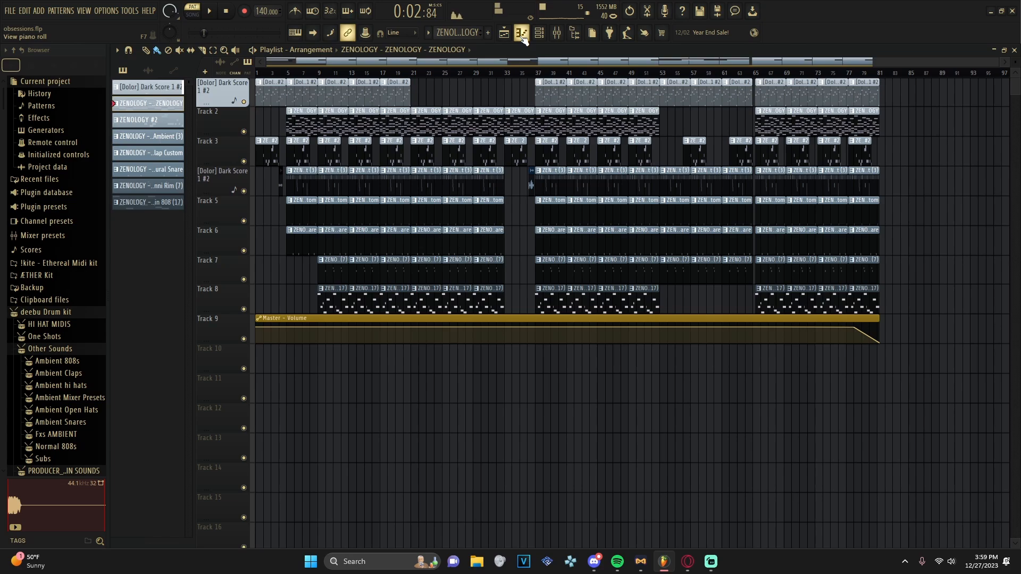
click(523, 38)
click(412, 50)
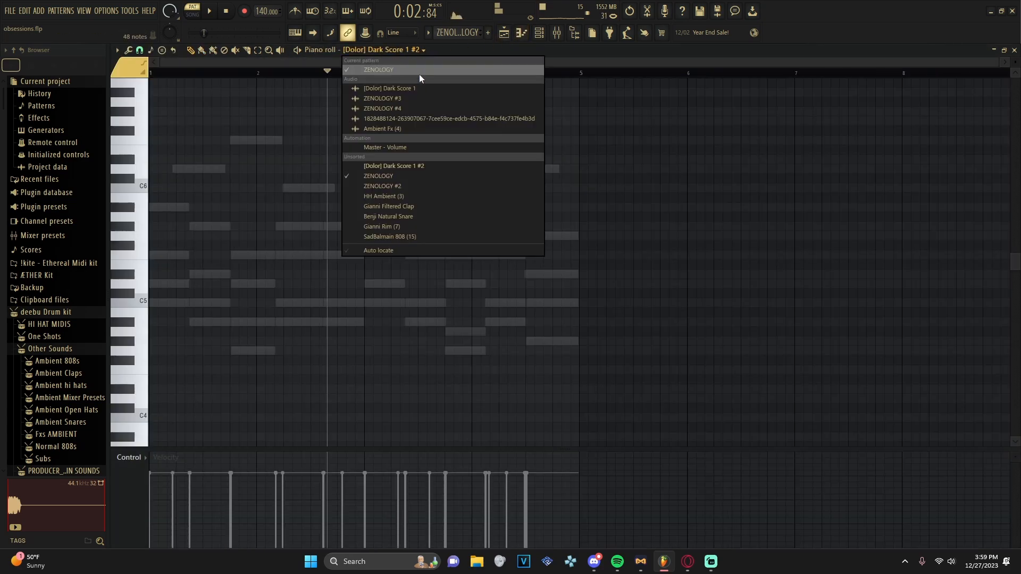
click(393, 175)
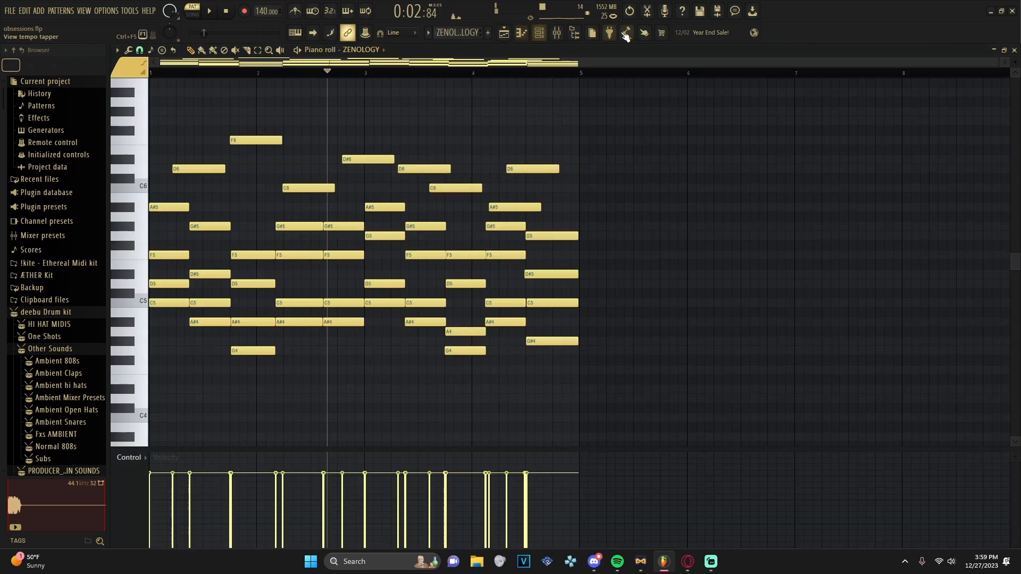
- Open the ZENOLOGY instrument from the channel rack to check it, and return to its chords in the piano roll
click(538, 33)
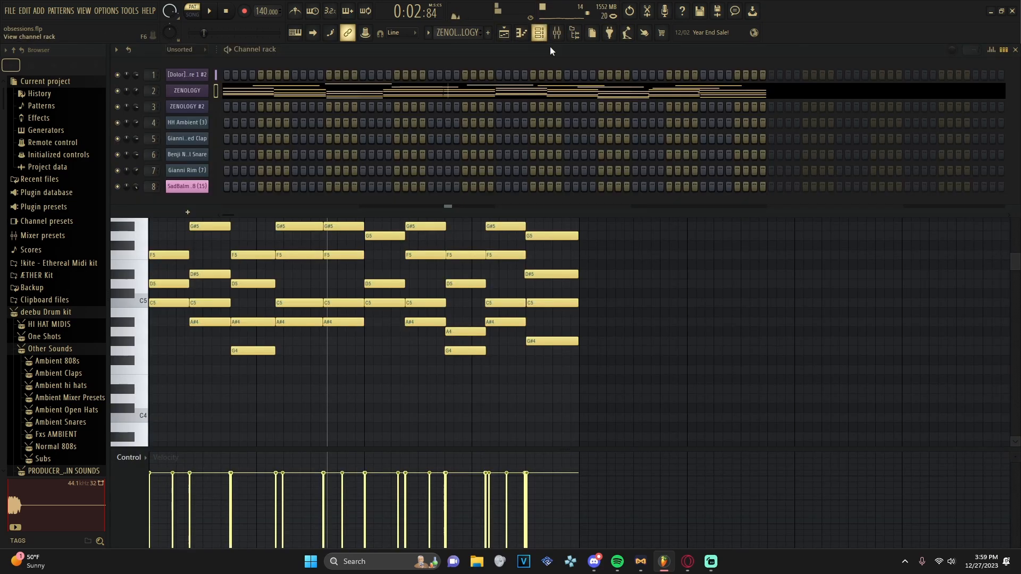
click(186, 94)
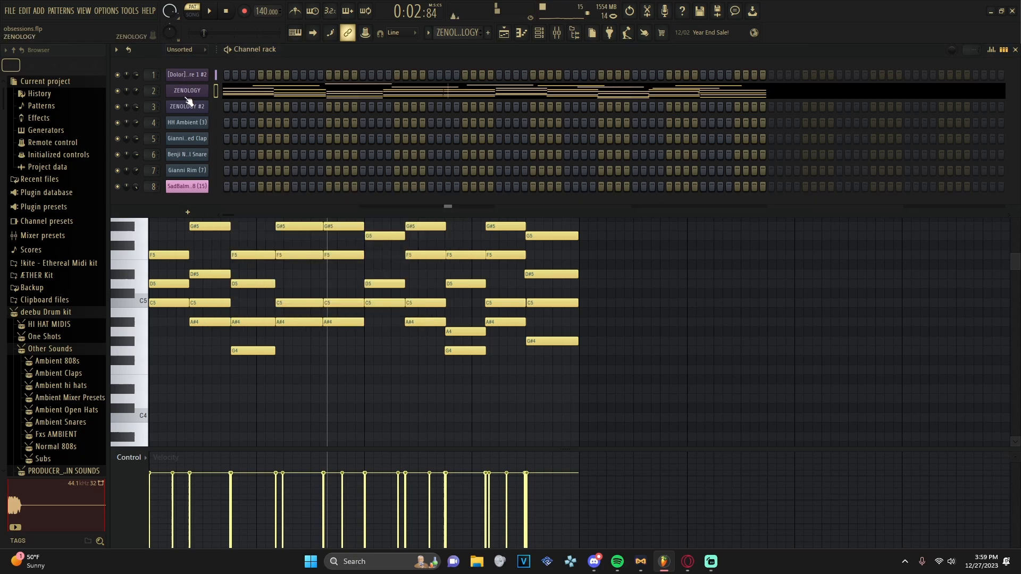
click(695, 268)
right_click(695, 268)
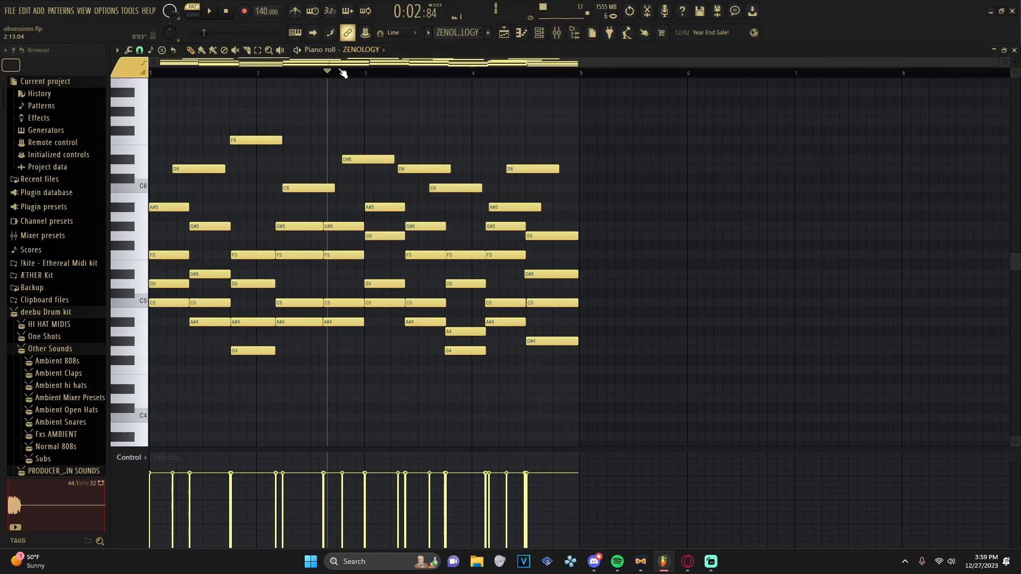
- Play the ZENOLOGY chord pattern through in the piano roll and stop it
scroll(358, 114, up, 3)
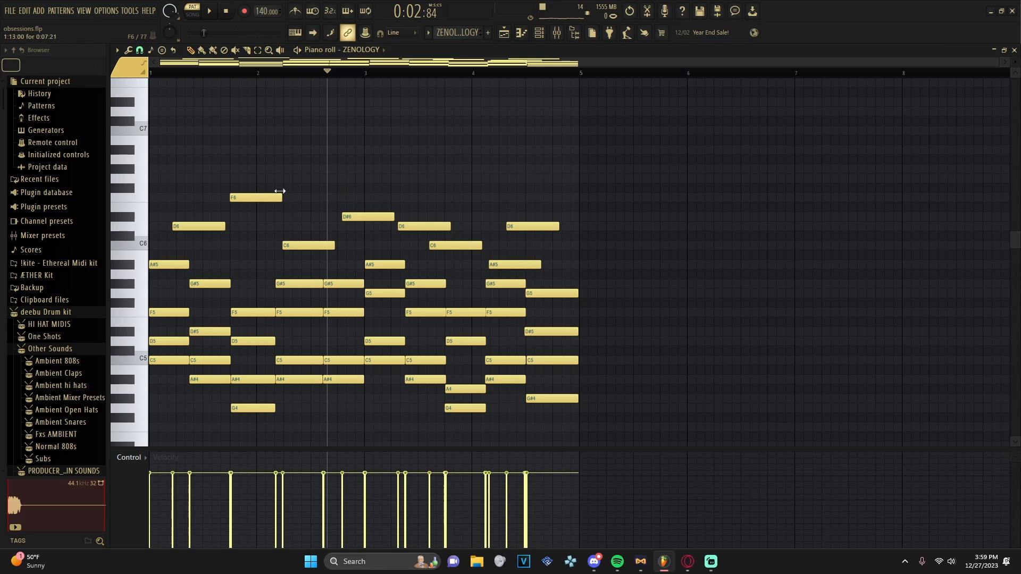
click(210, 11)
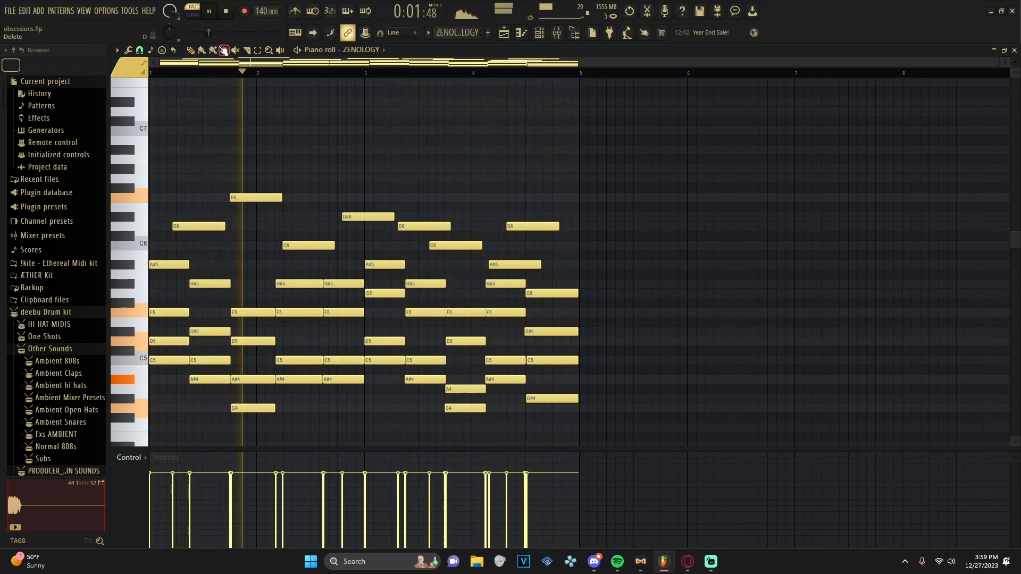
click(218, 13)
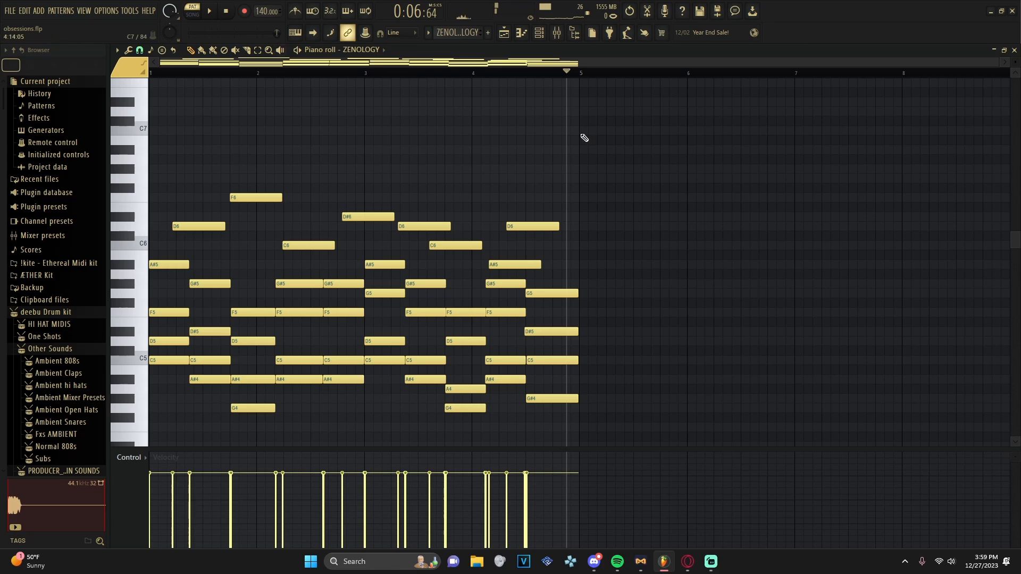
- Switch the piano roll to the ZENOLOGY #2 channel's notes
scroll(600, 213, down, 3)
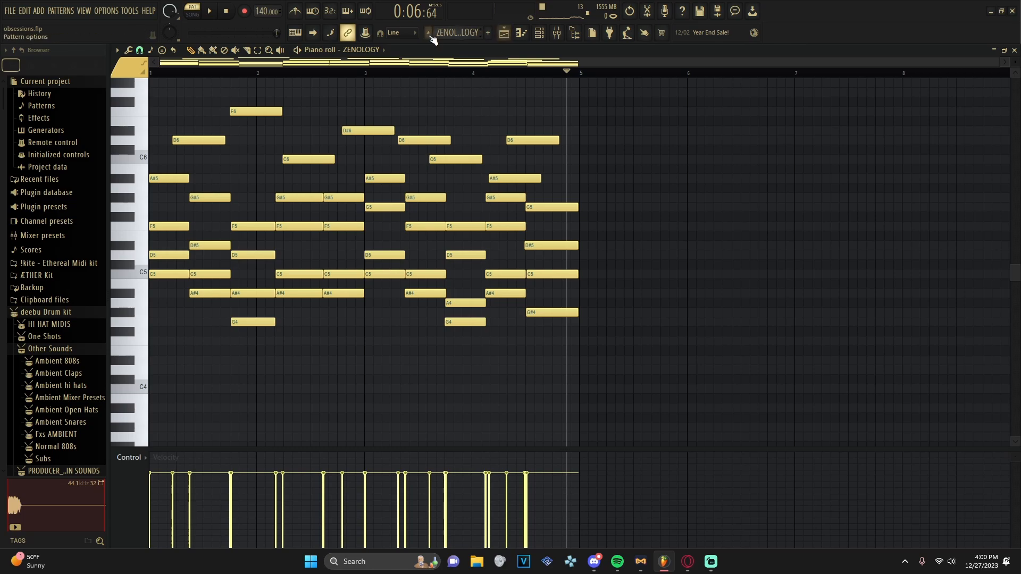
click(372, 50)
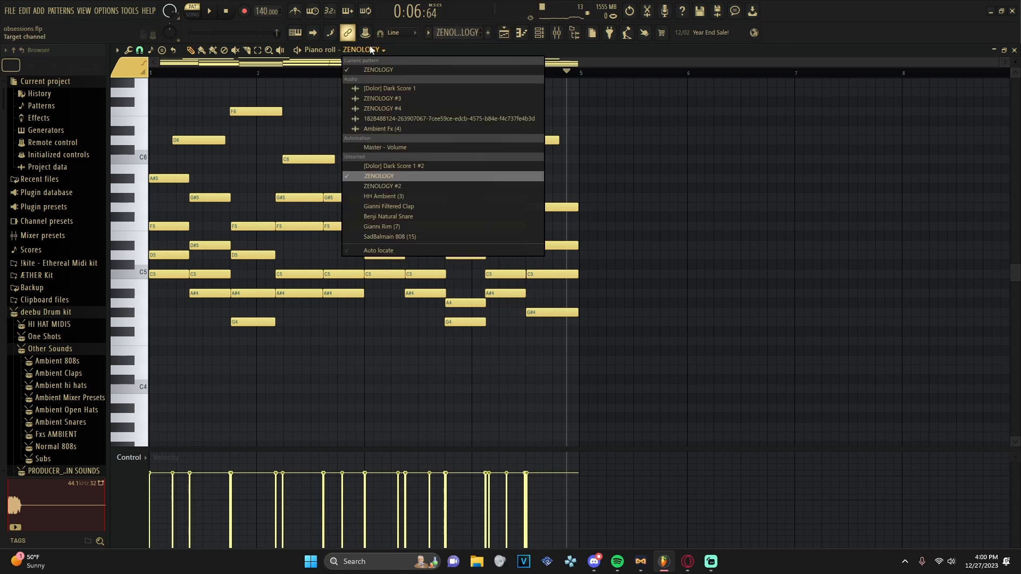
click(396, 186)
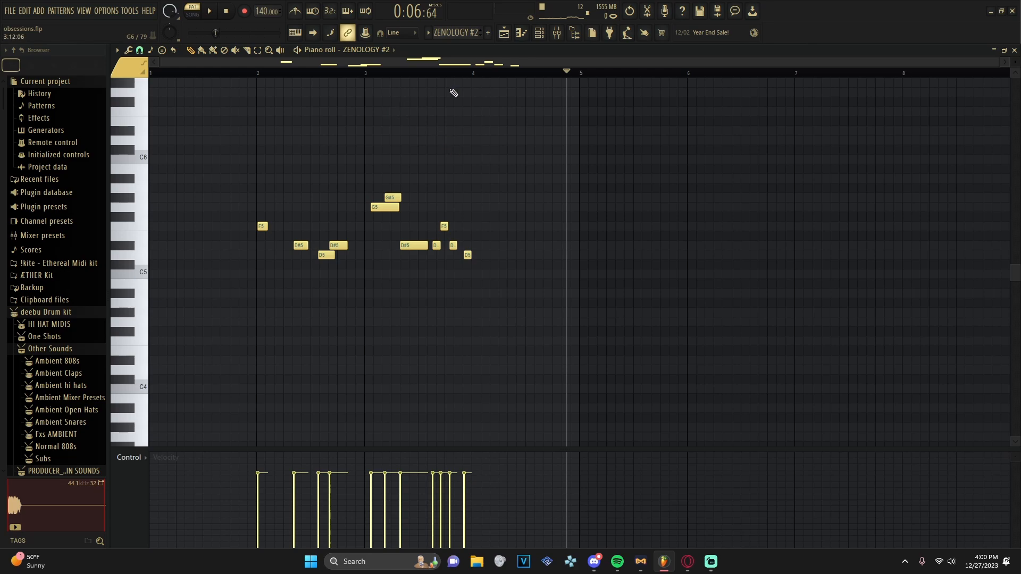
- Open the ZENOLOGY #2 instrument from the channel rack to check its preset
key(F6)
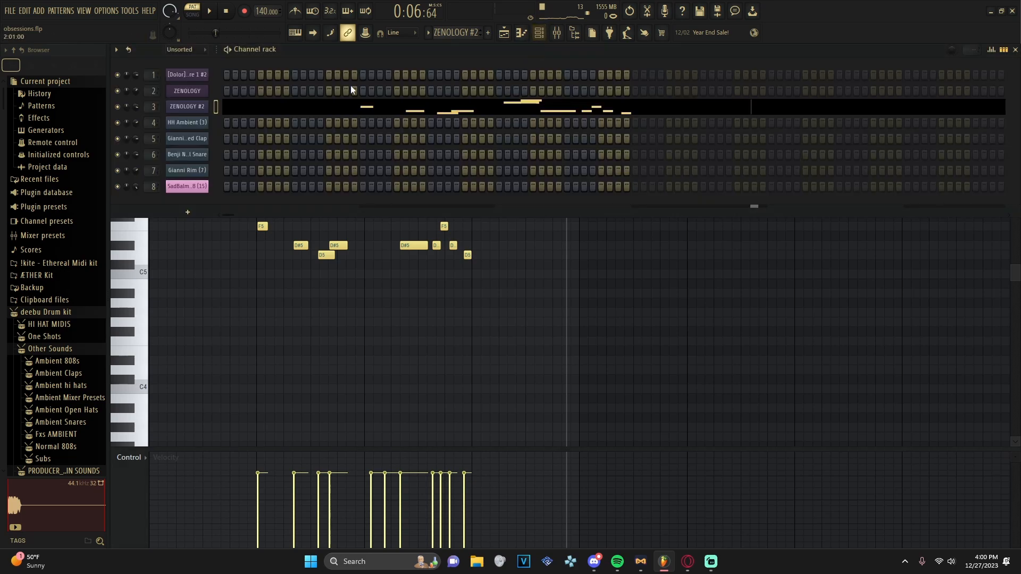
click(187, 106)
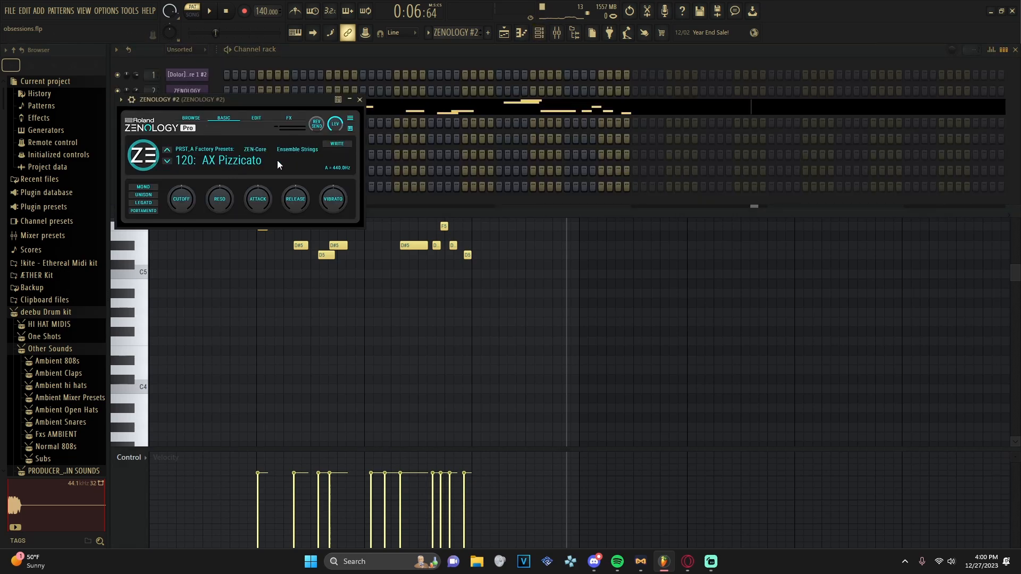
click(745, 64)
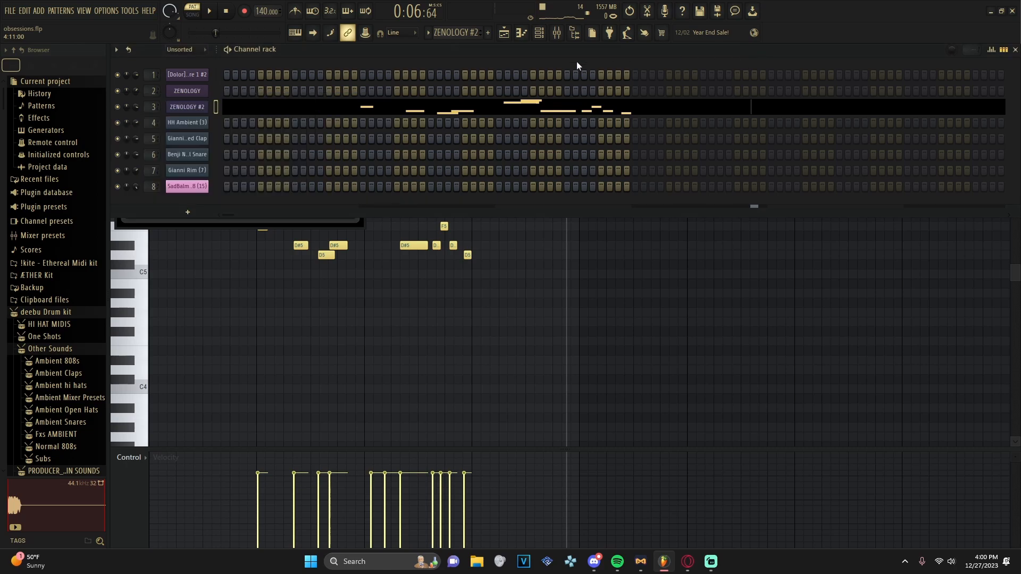
- Play the ZENOLOGY #2 pattern from the start and clear the channel rack and instrument windows away from the piano roll
click(226, 14)
click(211, 13)
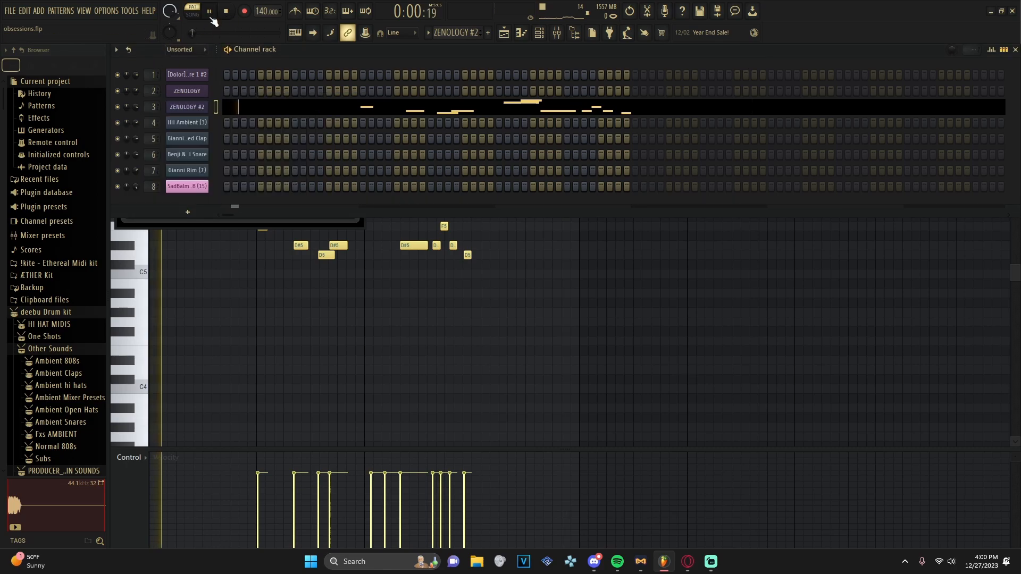
click(503, 33)
click(503, 33)
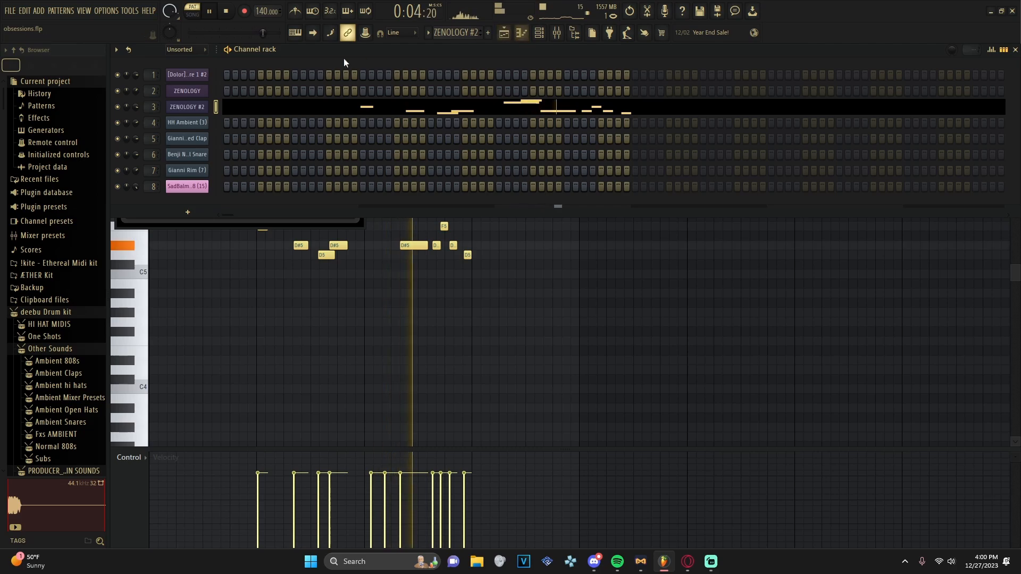
click(540, 33)
click(539, 33)
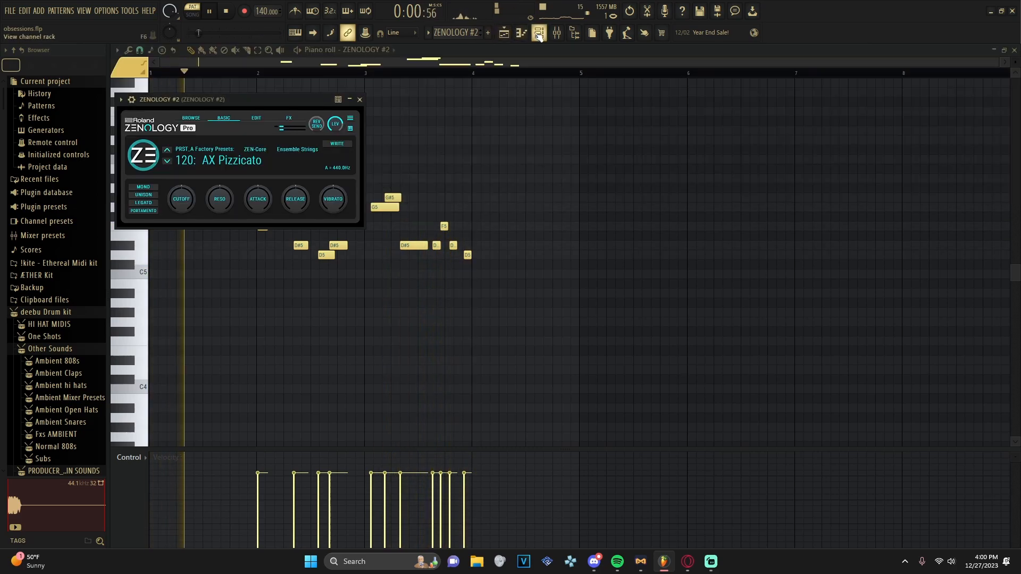
click(350, 99)
click(350, 99)
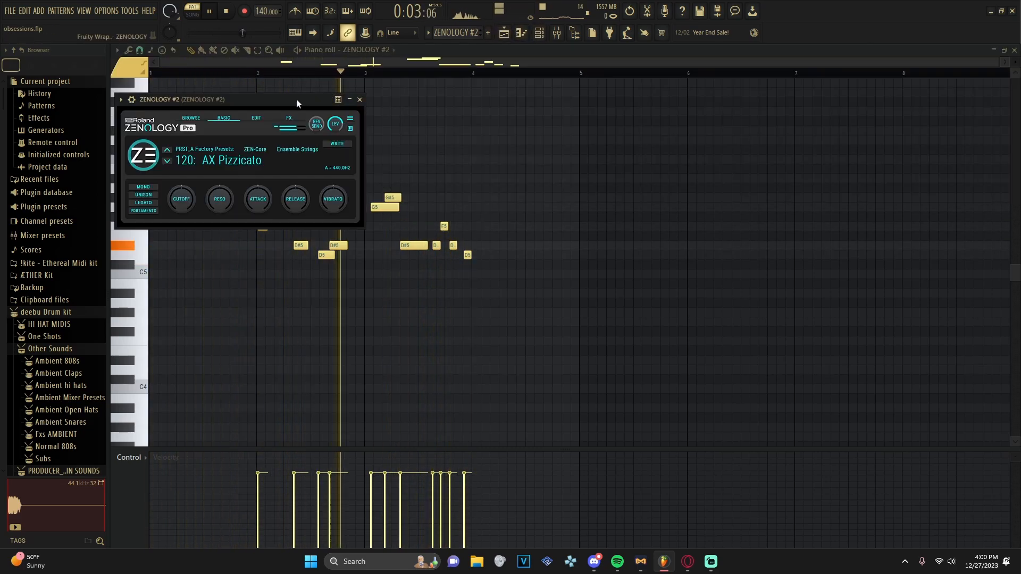
double_click(296, 99)
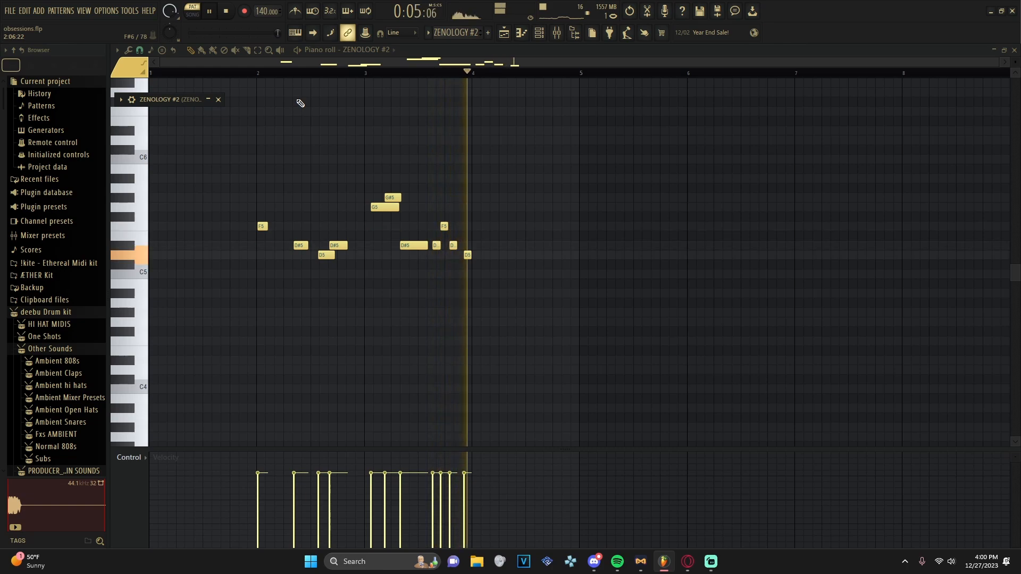
click(371, 101)
right_click(373, 102)
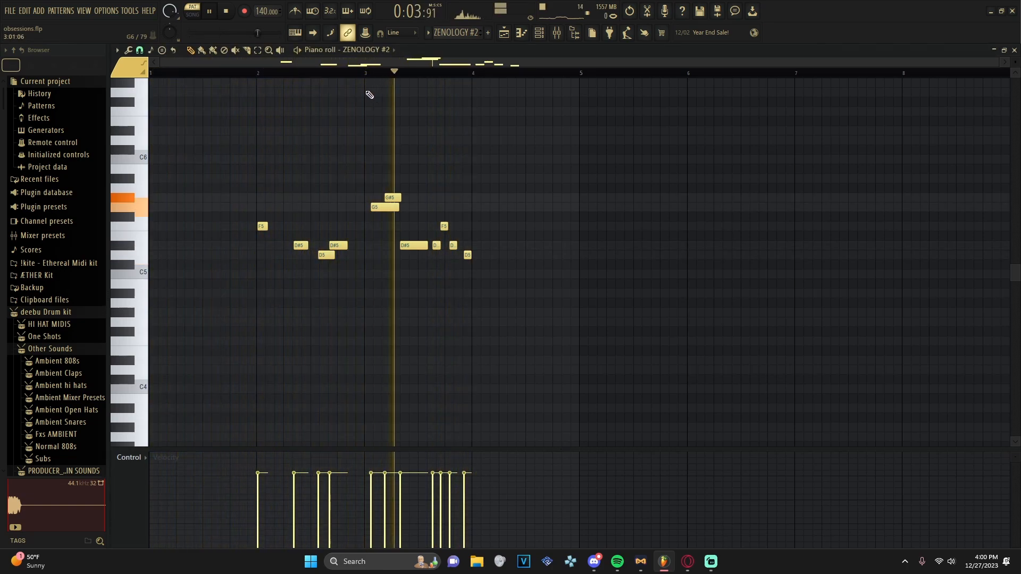
- Stop playback and open SketchCassette II from the [Dolor] Dark Score 1 #2 mixer track to examine its settings
click(210, 11)
click(557, 33)
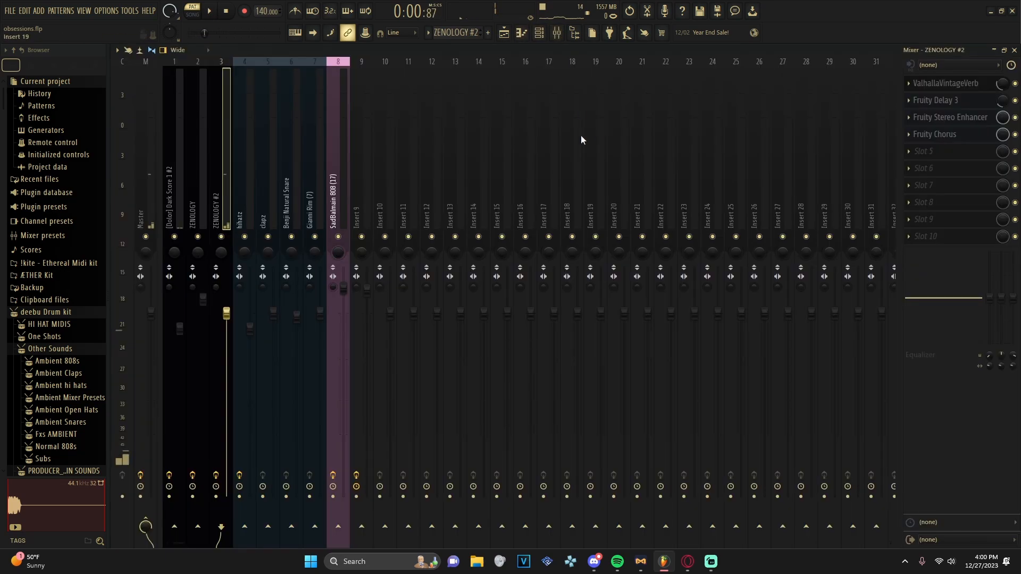
click(182, 181)
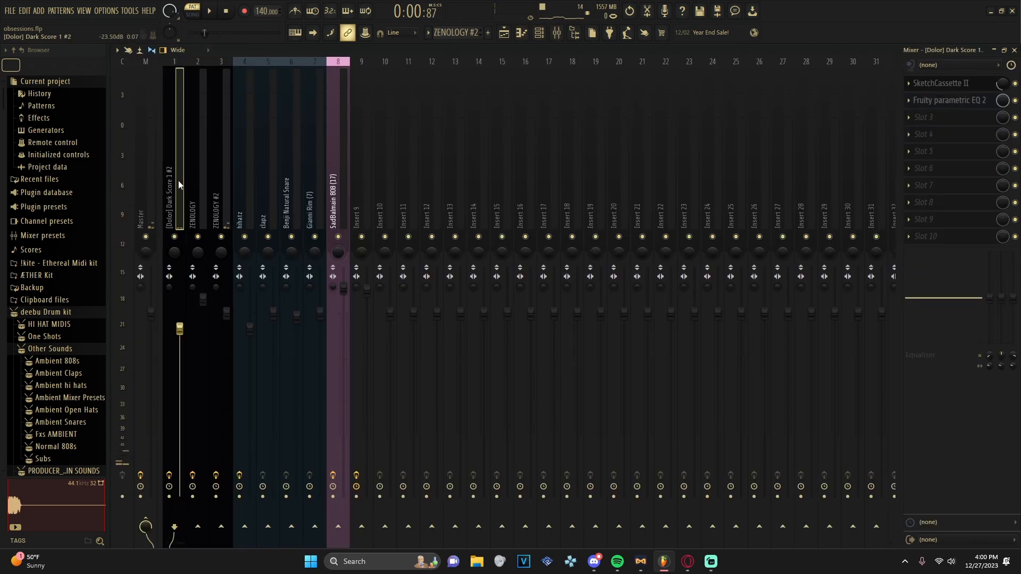
click(925, 87)
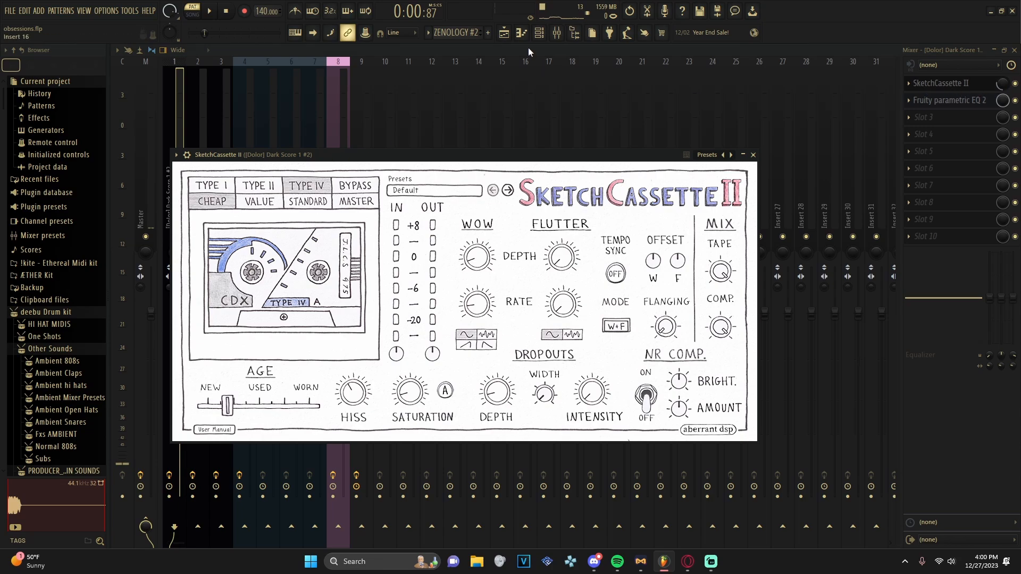
- Select the [Dolor] Dark Score 1 #2 pattern and play it in pattern mode
click(539, 33)
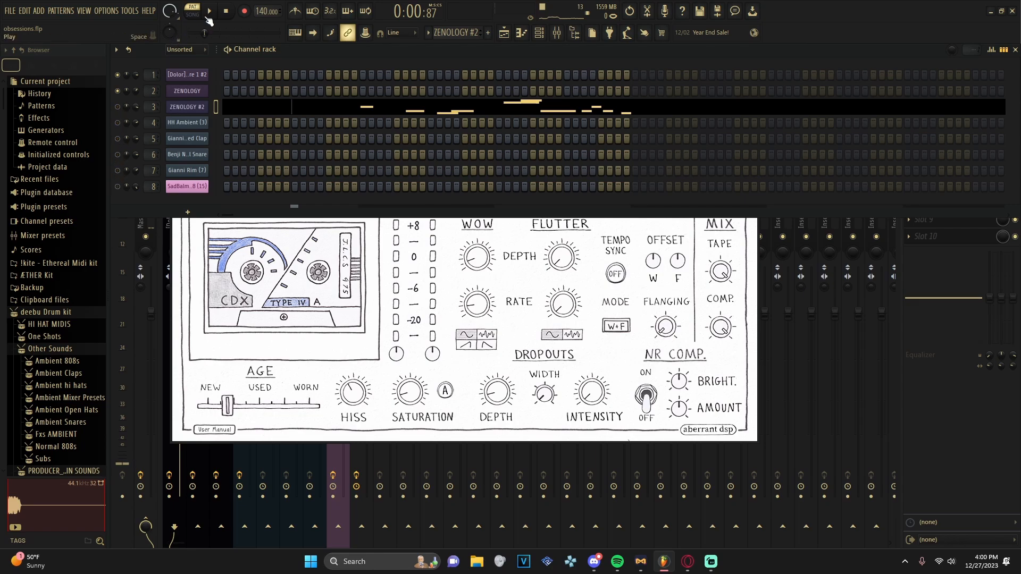
click(193, 14)
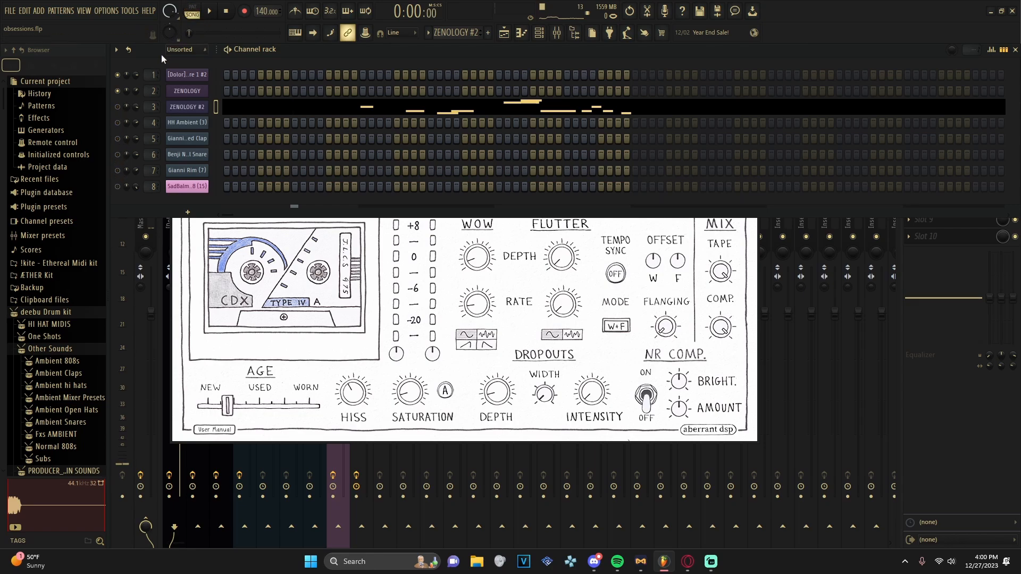
click(192, 14)
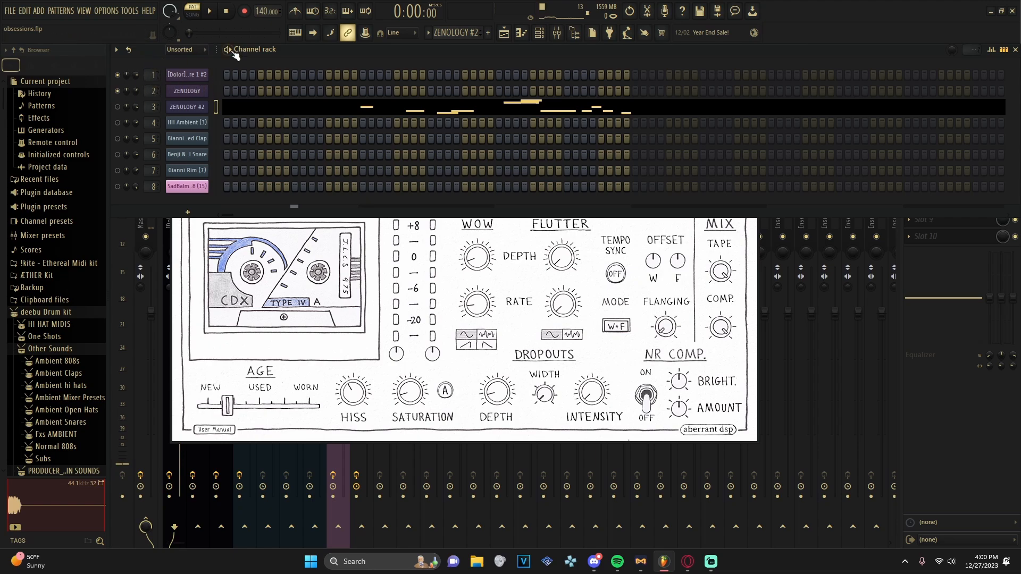
drag(461, 31, 461, 34)
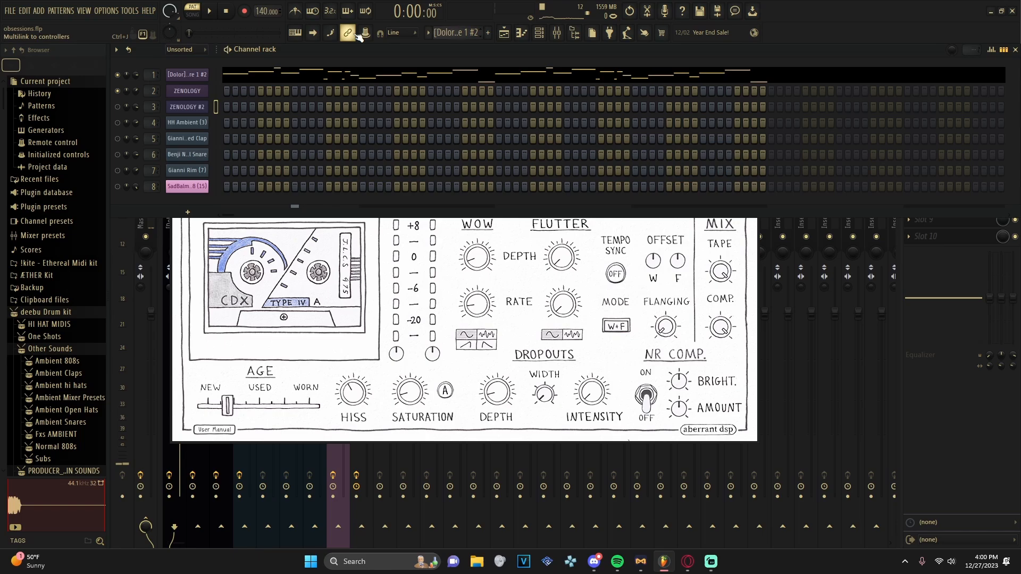
click(208, 12)
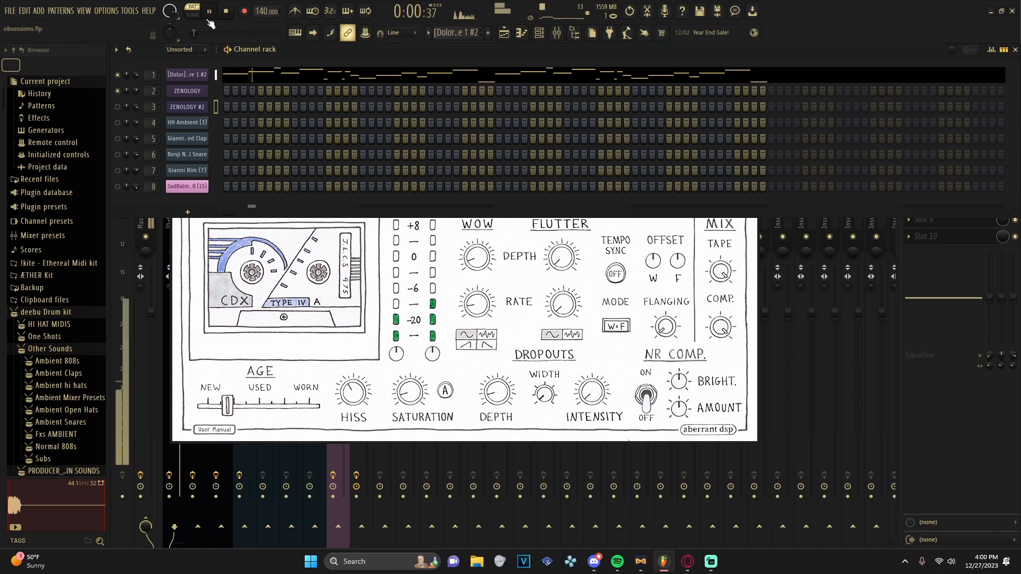
- Examine the Fruity parametric EQ 2 curve on the [Dolor] Dark Score 1 #2 track, with SketchCassette II out of the way
click(958, 439)
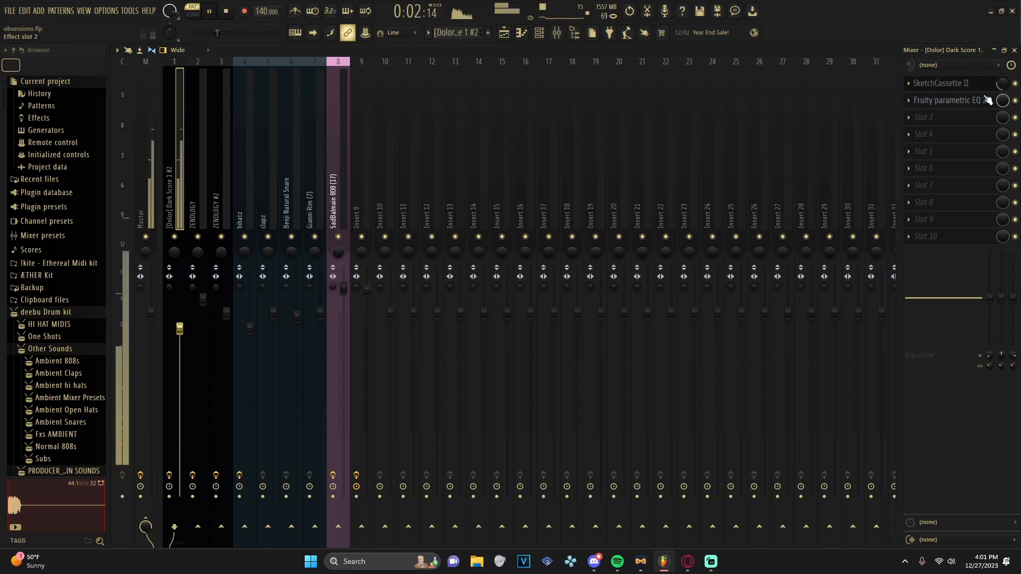
click(942, 106)
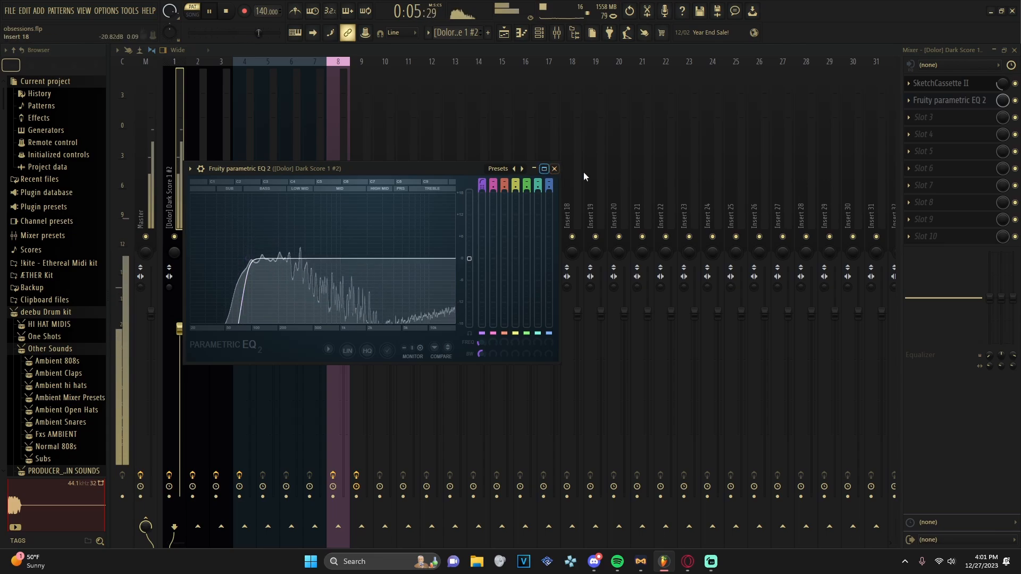
click(555, 168)
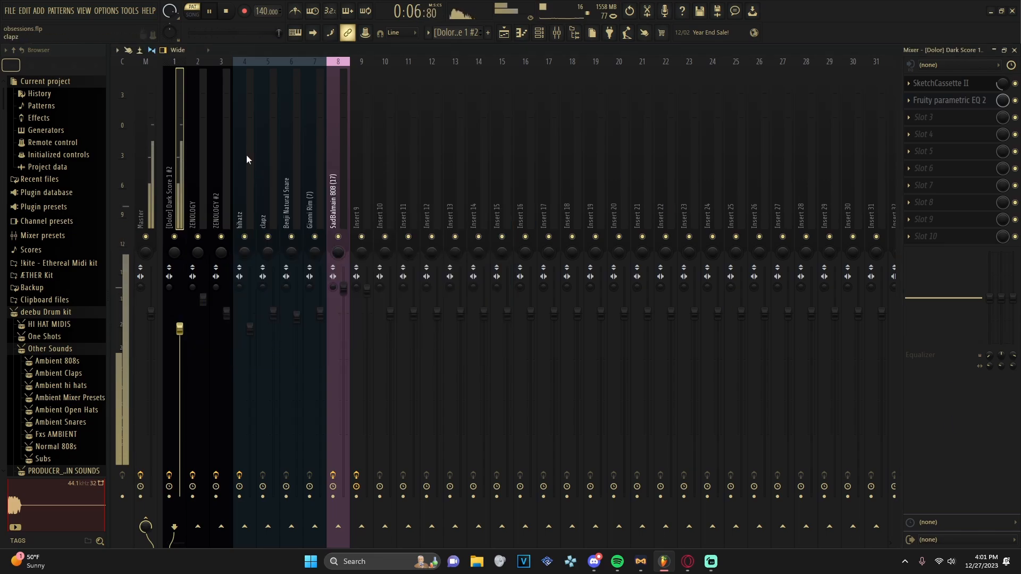
- Select the ZENOLOGY mixer track, pause playback and switch to the ZENOLOGY pattern
click(190, 174)
key(space)
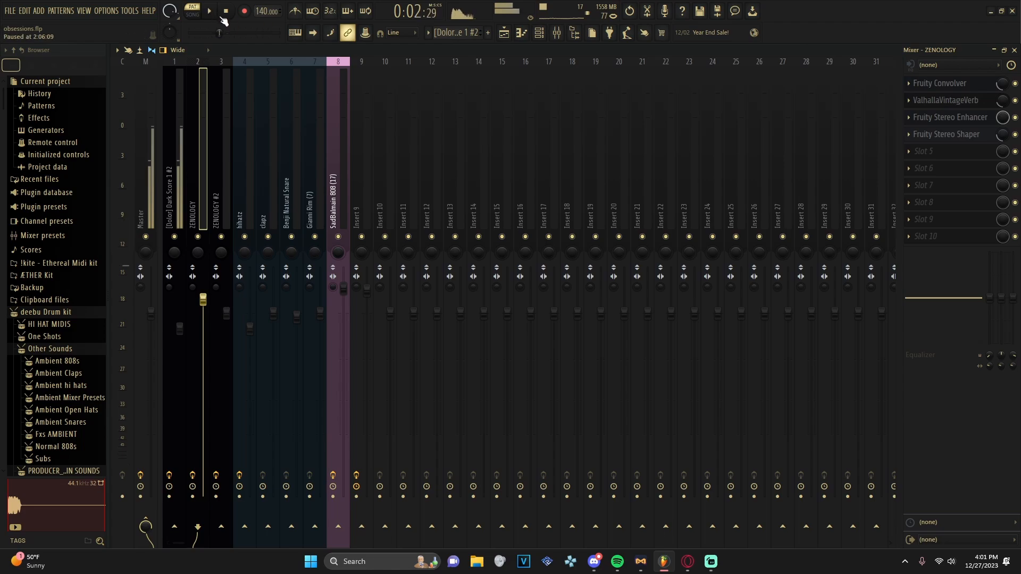
drag(457, 33, 457, 42)
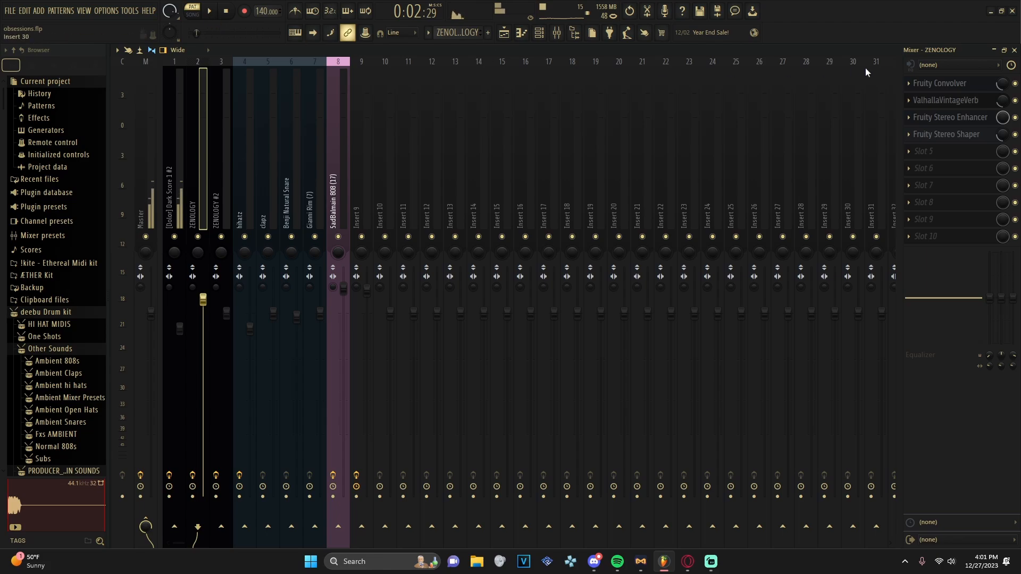
- Open Fruity Convolver on the ZENOLOGY track and show its Blur presets without changing the preset
click(926, 88)
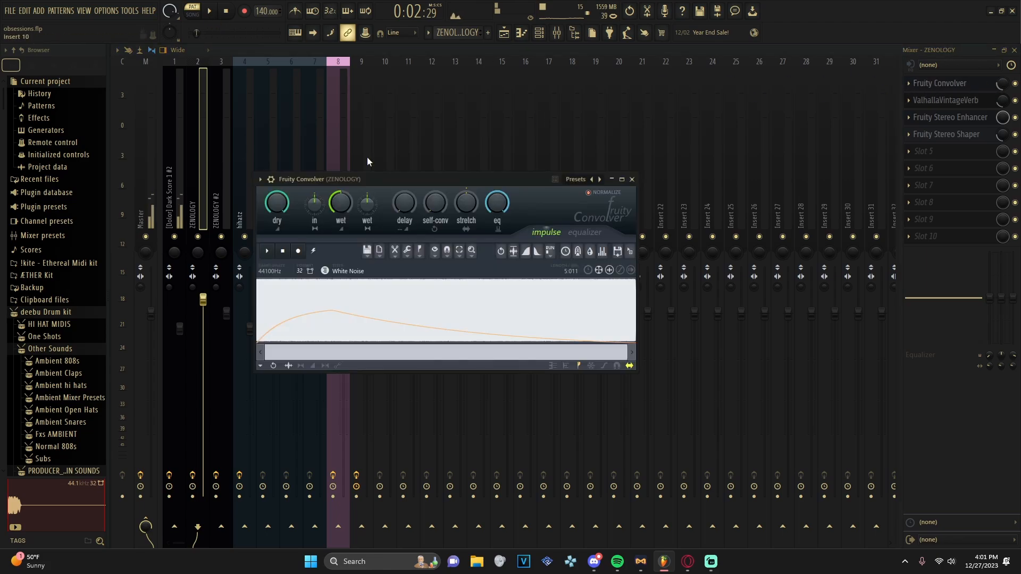
click(260, 179)
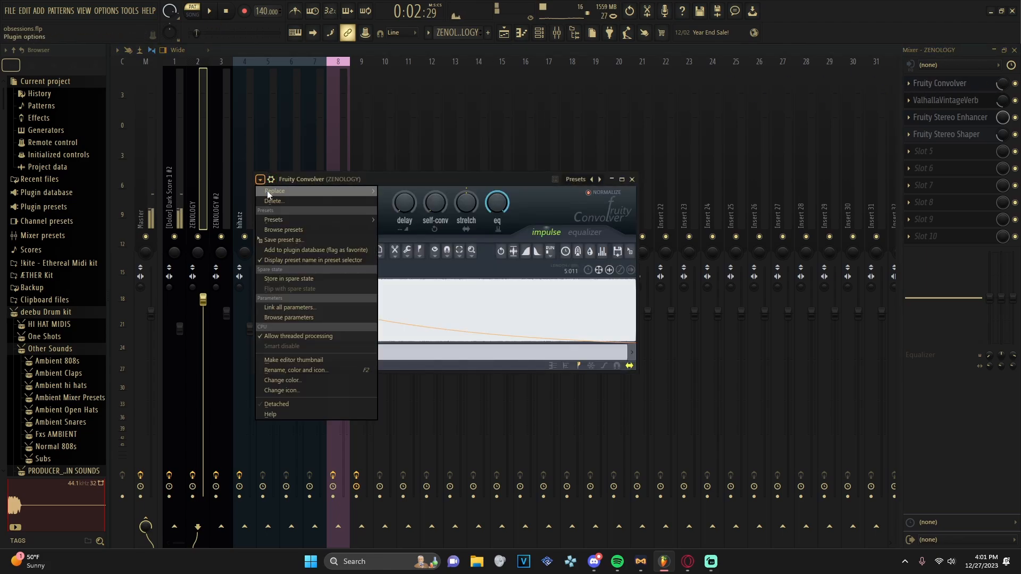
mouse_move(275, 218)
mouse_move(407, 220)
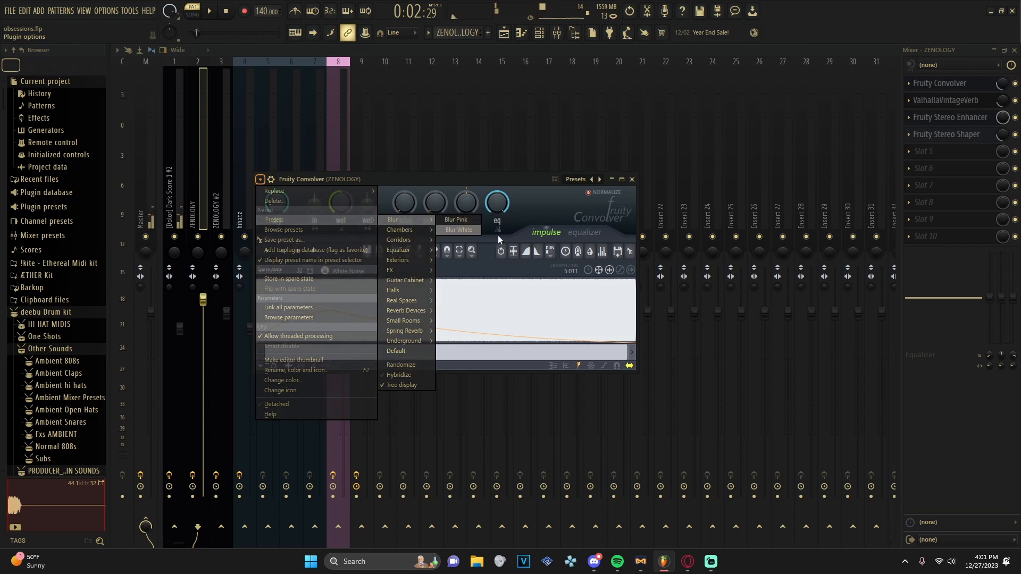
click(964, 416)
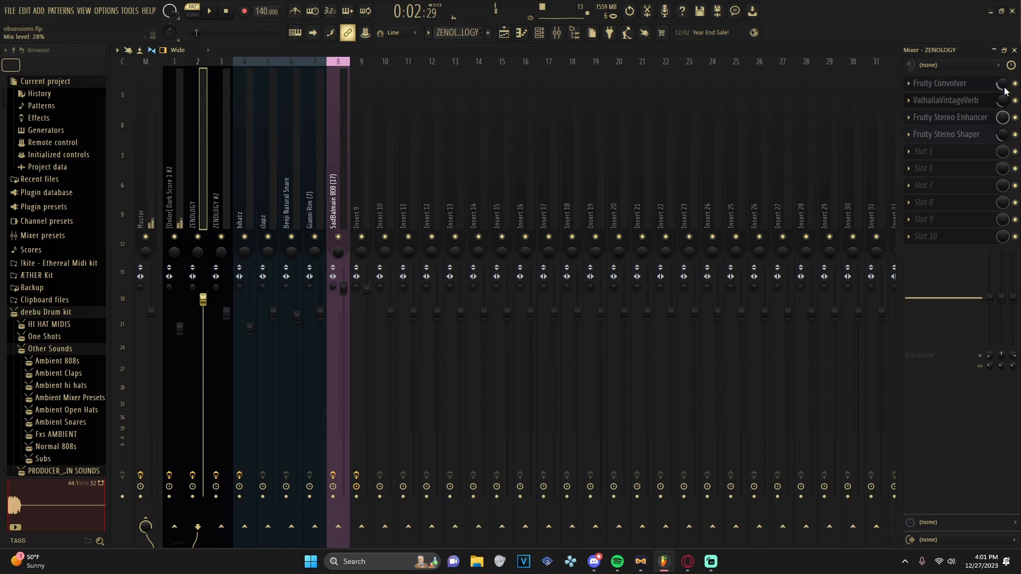
- Examine the ValhallaVintageVerb and Fruity Stereo Enhancer settings on the ZENOLOGY track
click(960, 101)
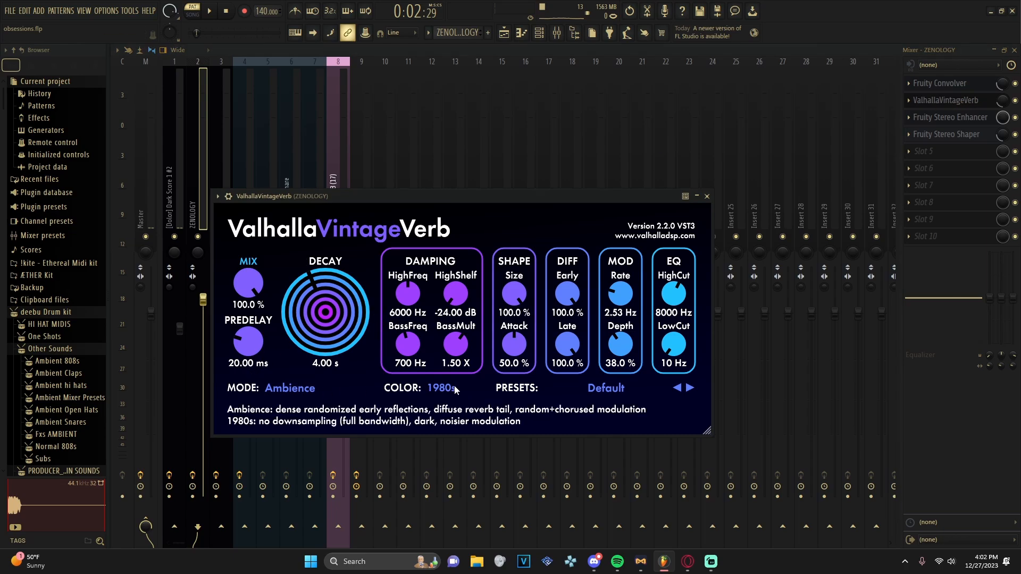
click(953, 123)
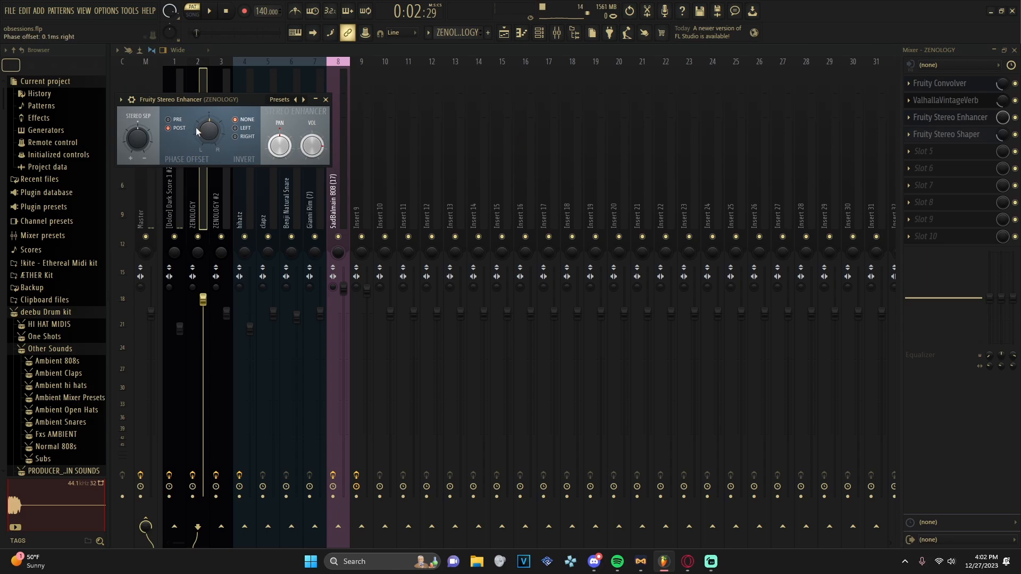
- Open Fruity Stereo Shaper on the ZENOLOGY track and browse its Effects and Mixing presets without loading one
click(950, 136)
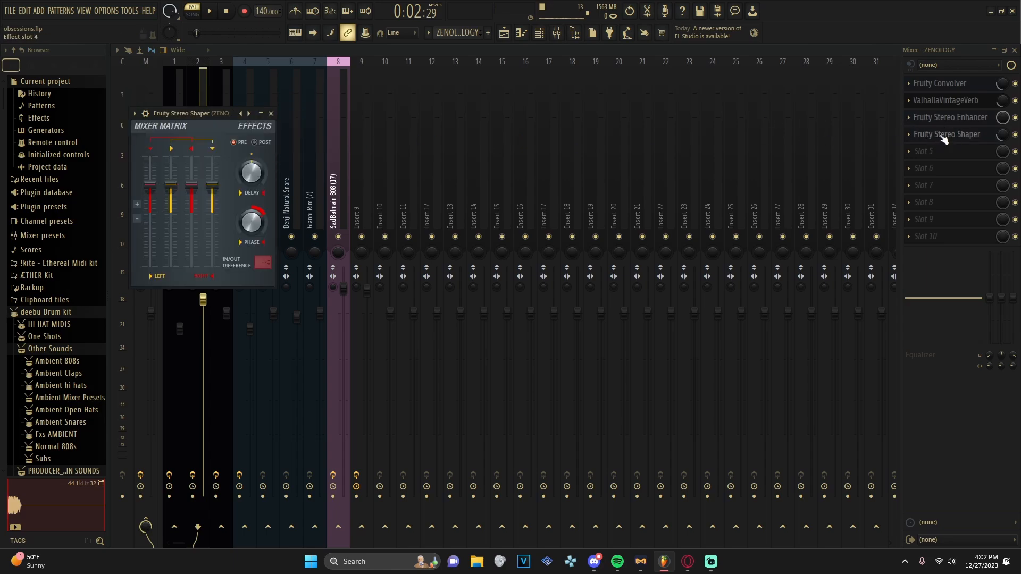
click(135, 114)
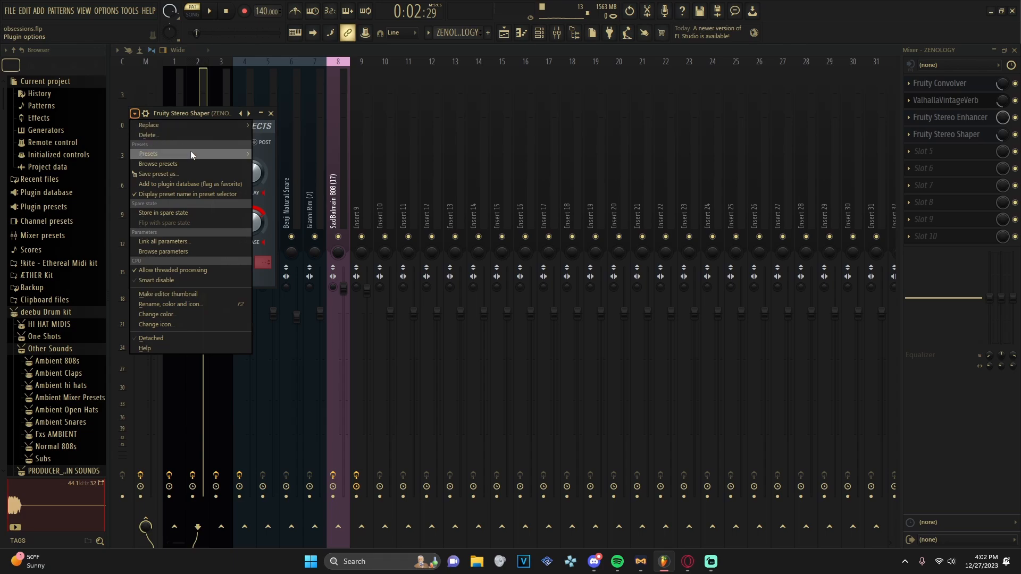
mouse_move(200, 155)
mouse_move(285, 154)
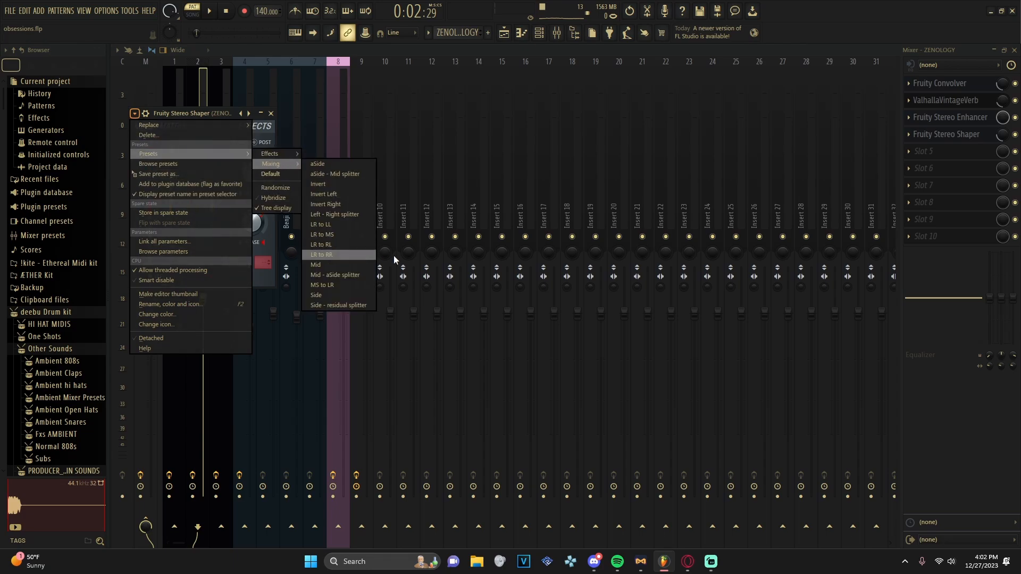
click(969, 420)
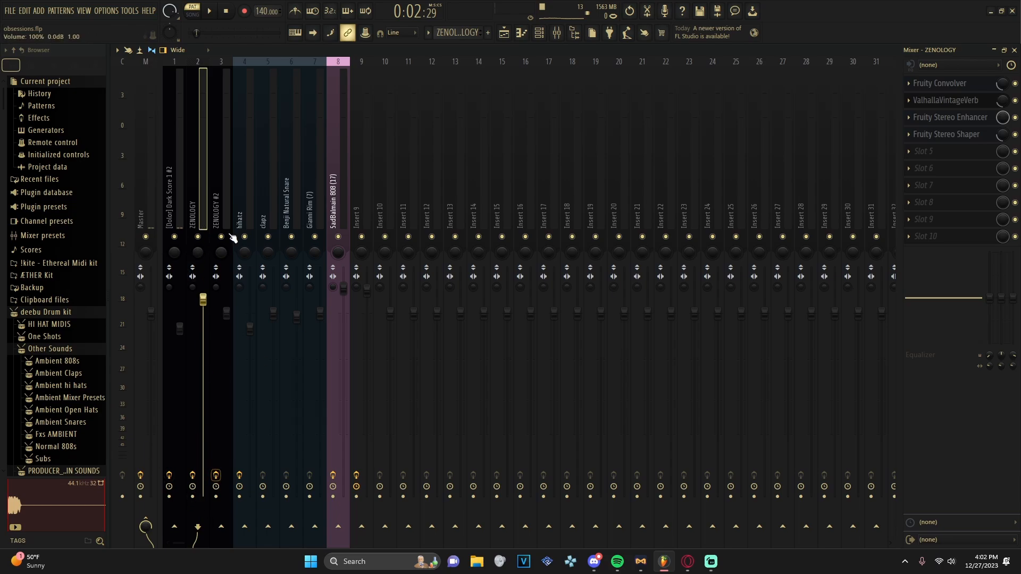
- Play the ZENOLOGY pattern to hear its effects chain, and pause it
click(209, 11)
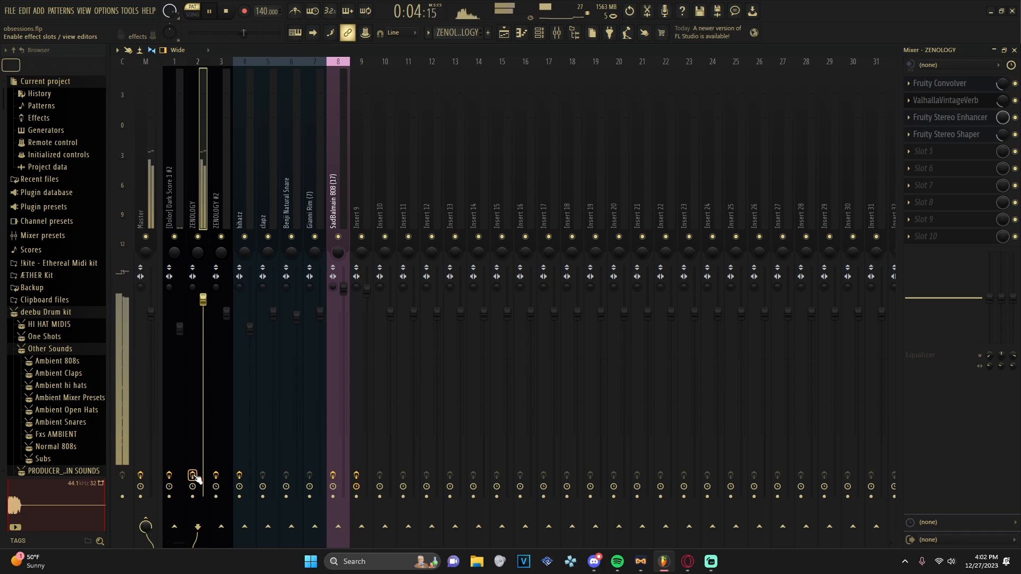
click(210, 12)
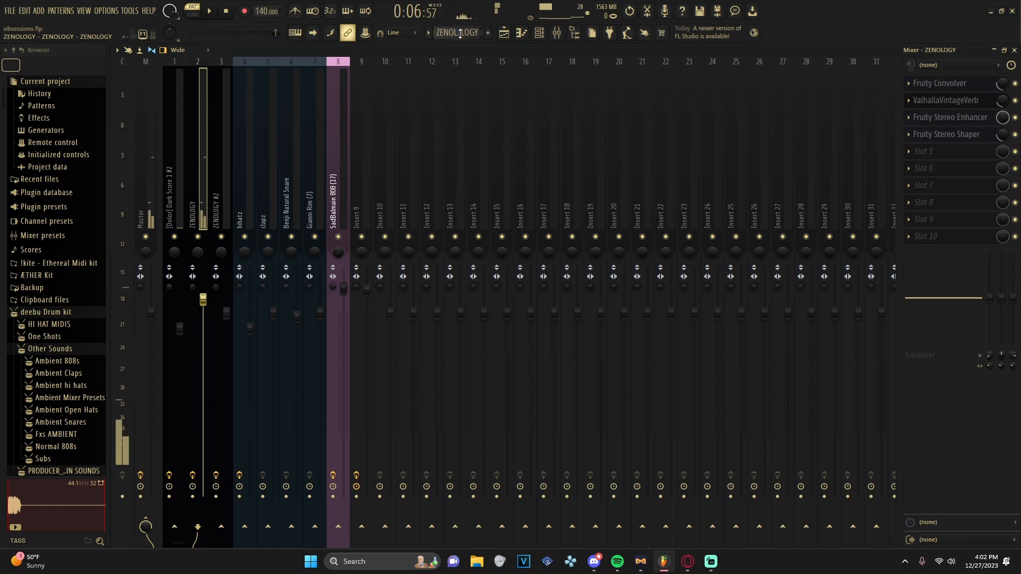
- Switch to the ZENOLOGY #2 pattern and mixer track and examine its ValhallaVintageVerb settings
drag(457, 33, 457, 39)
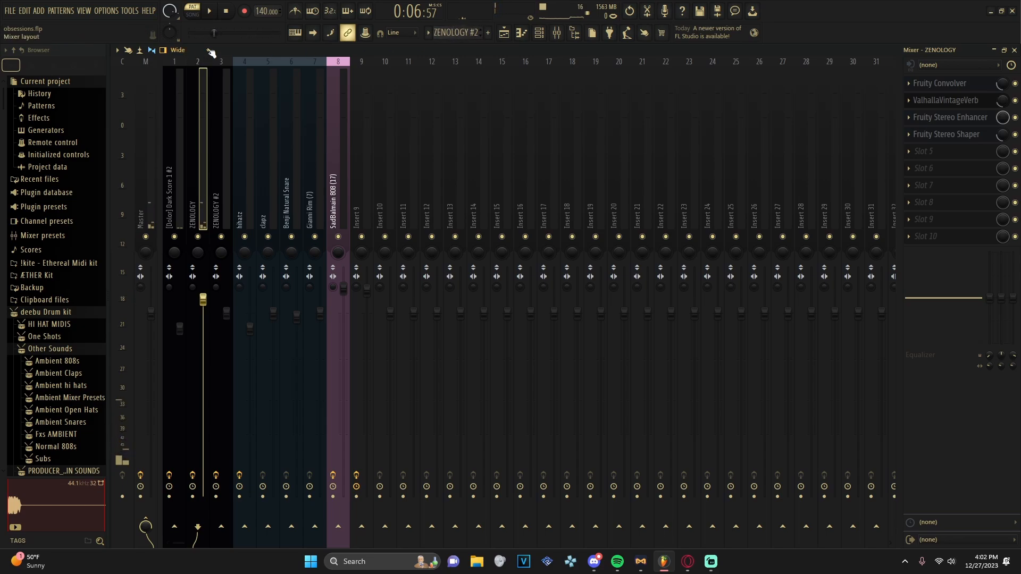
click(225, 169)
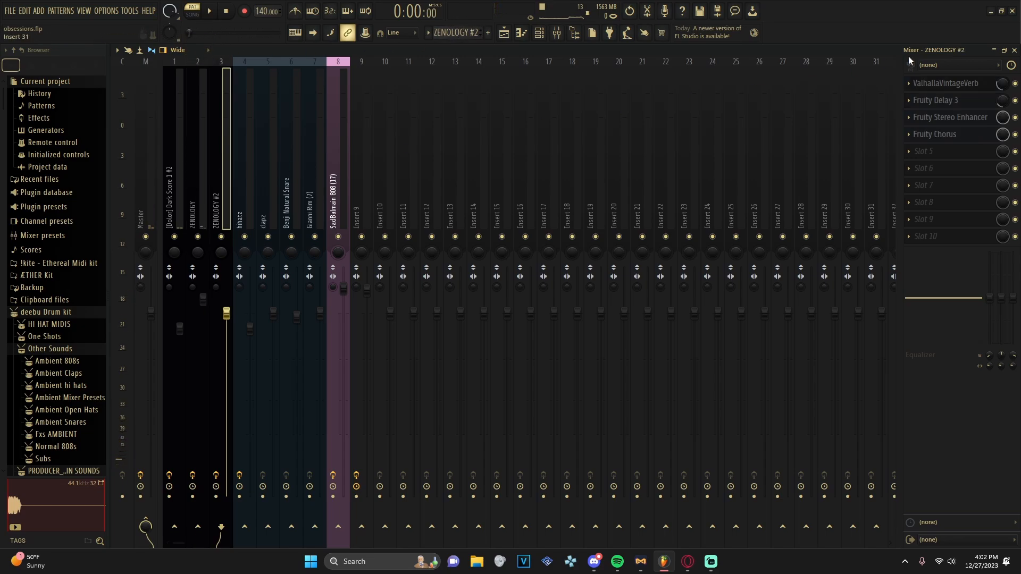
click(944, 85)
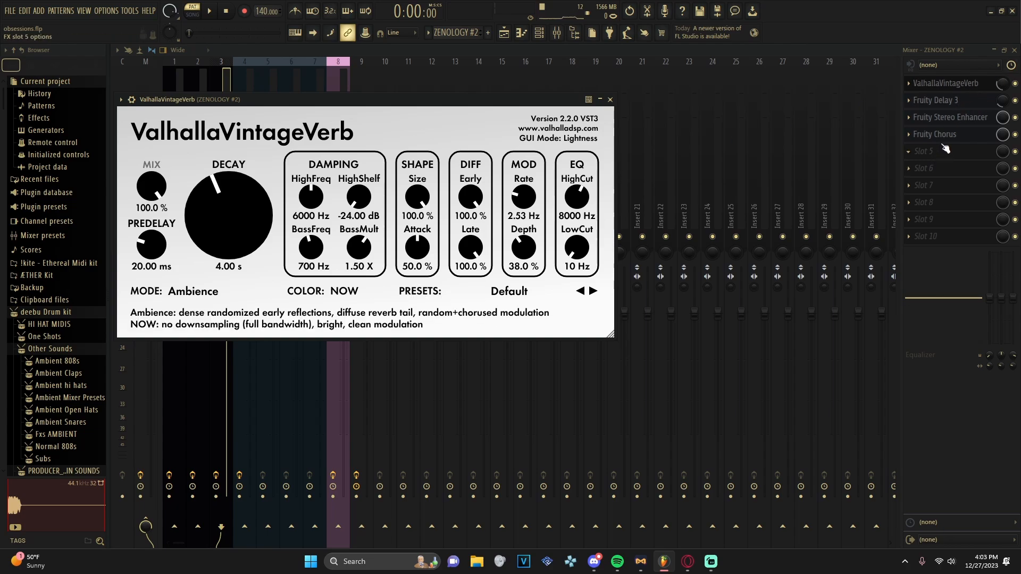
click(975, 448)
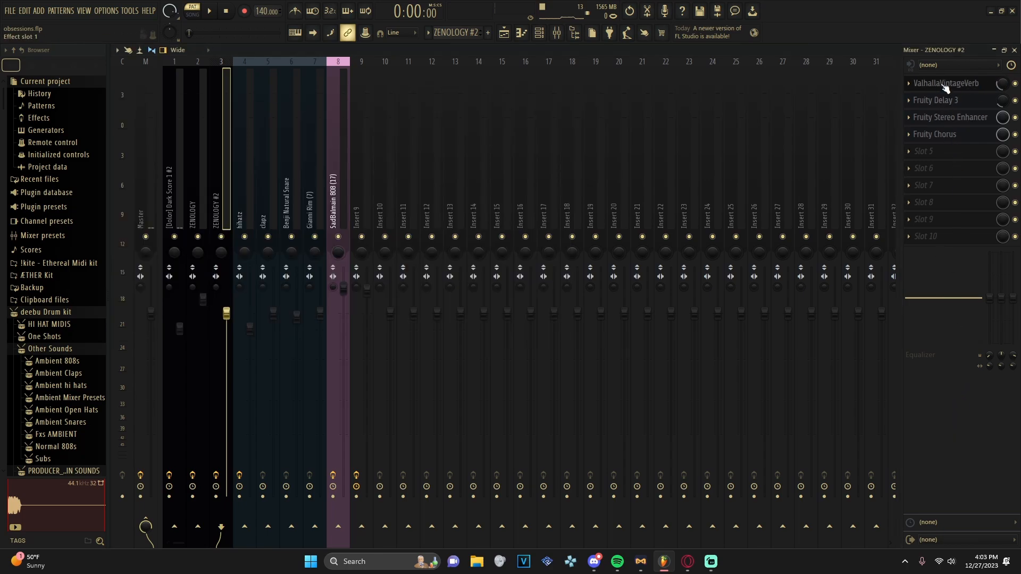
- Examine the Fruity Delay 3, Fruity Stereo Enhancer and Fruity Chorus settings on the ZENOLOGY #2 track and close the plugin windows
click(950, 101)
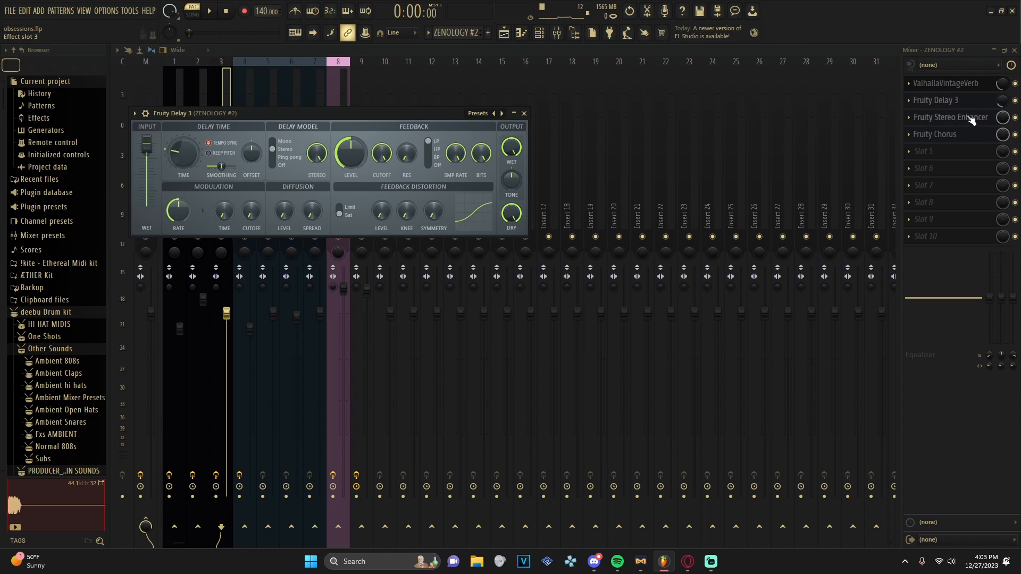
key(Escape)
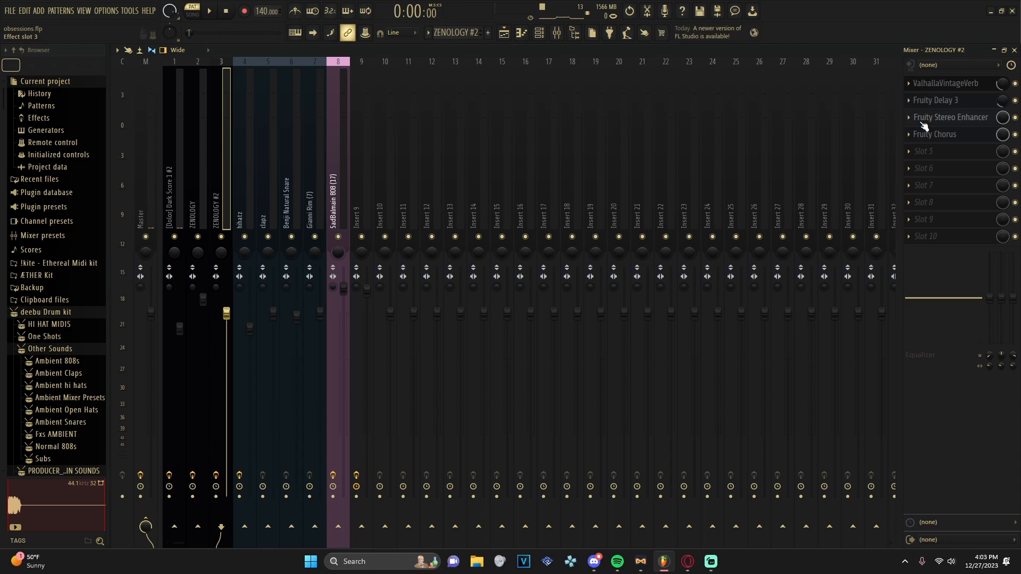
click(923, 122)
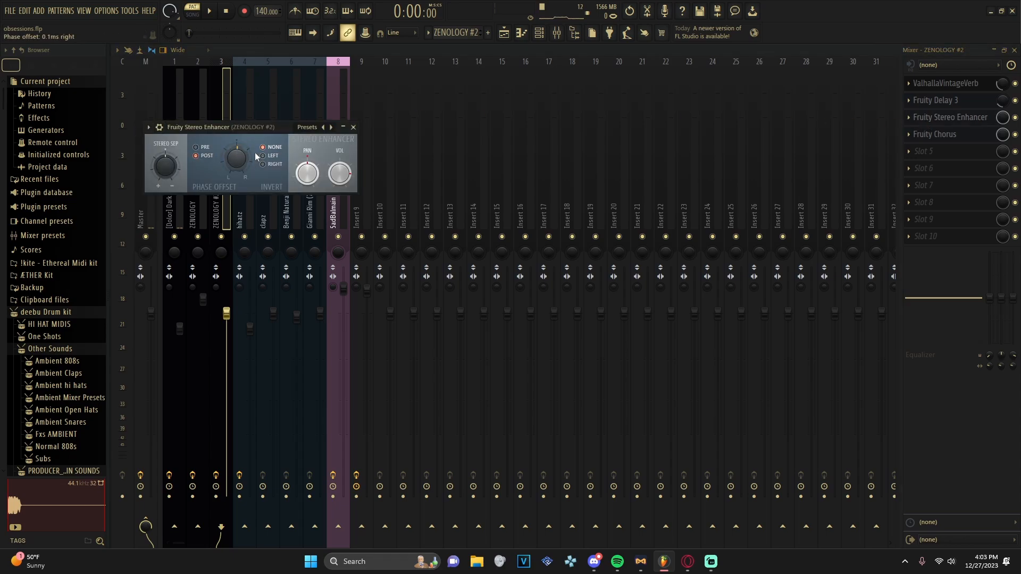
click(935, 135)
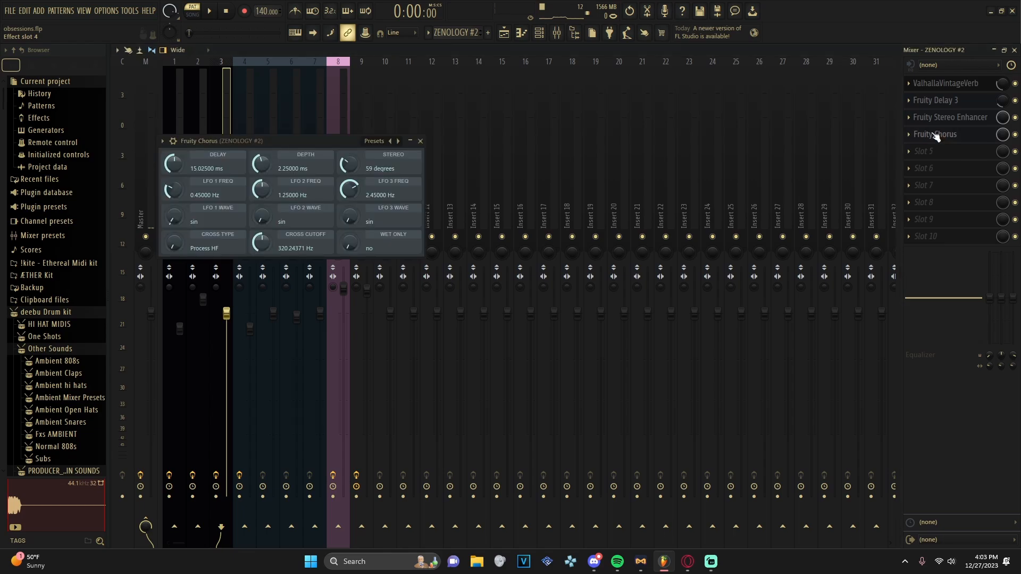
click(918, 449)
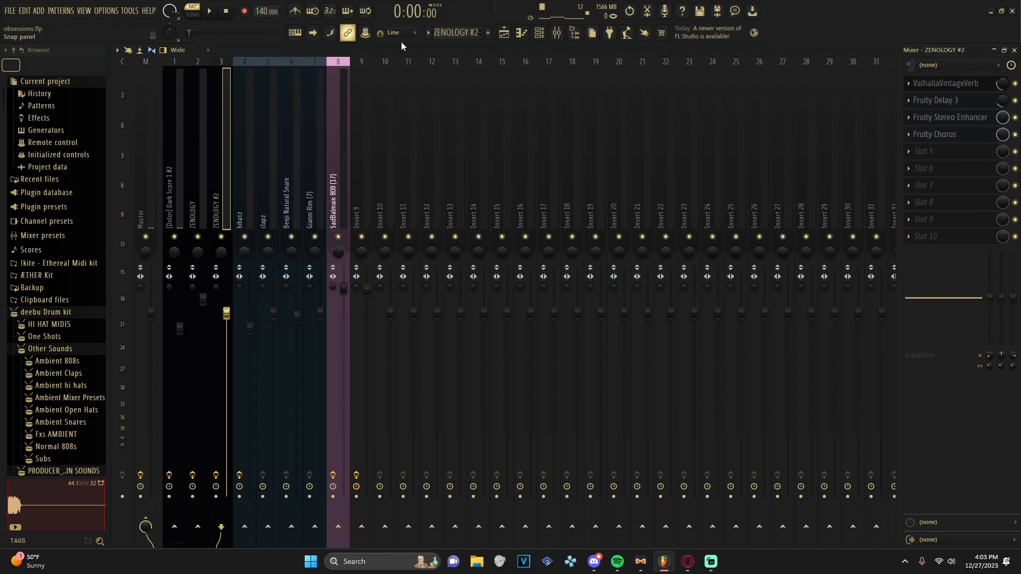
scroll(456, 33, down, 2)
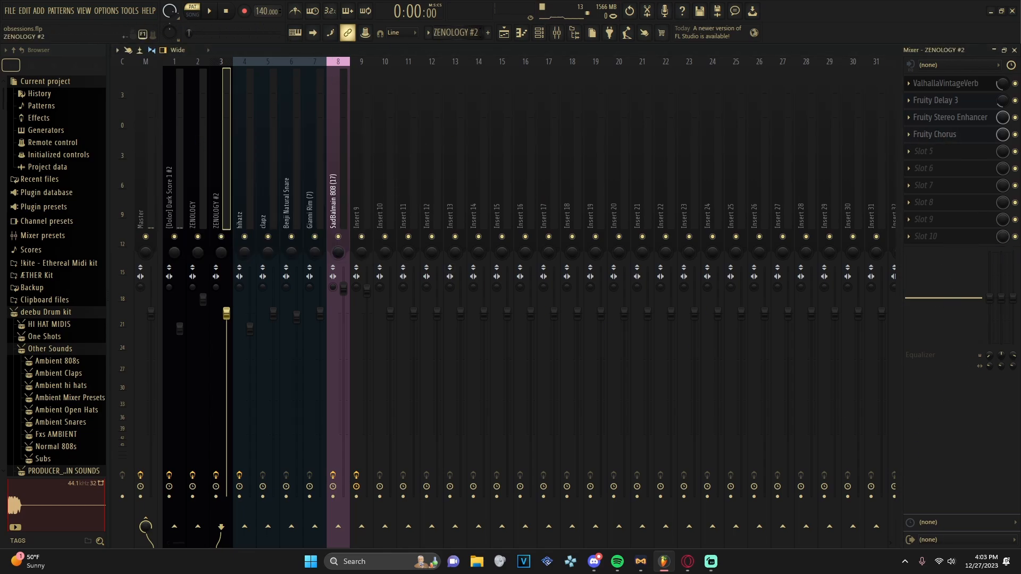
- Play the ZENOLOGY #2 pattern and unmute the drum and 808 channels from HH Ambient (3) through SadBalmain 808 (15)
click(206, 16)
key(F6)
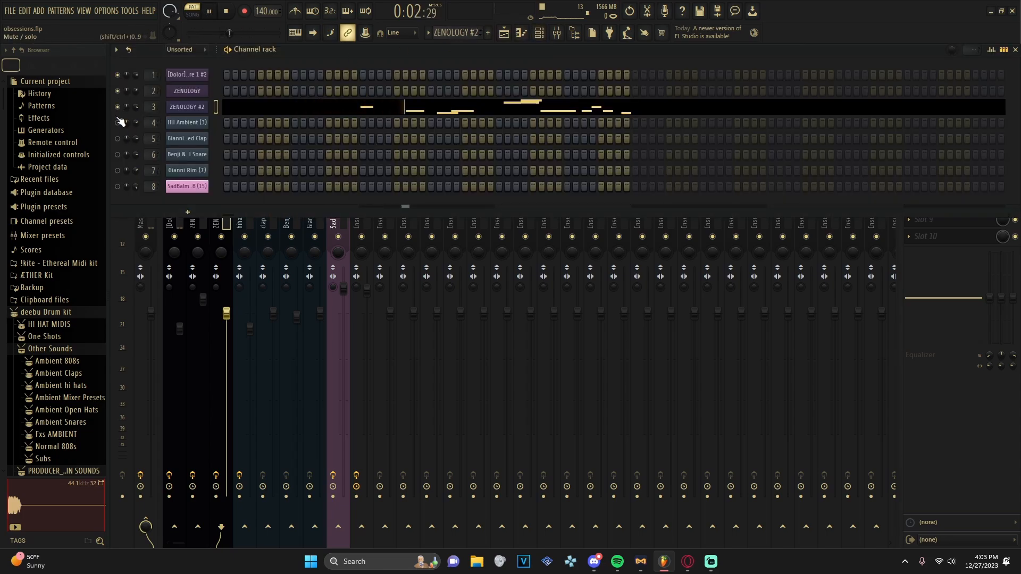
drag(120, 122, 117, 186)
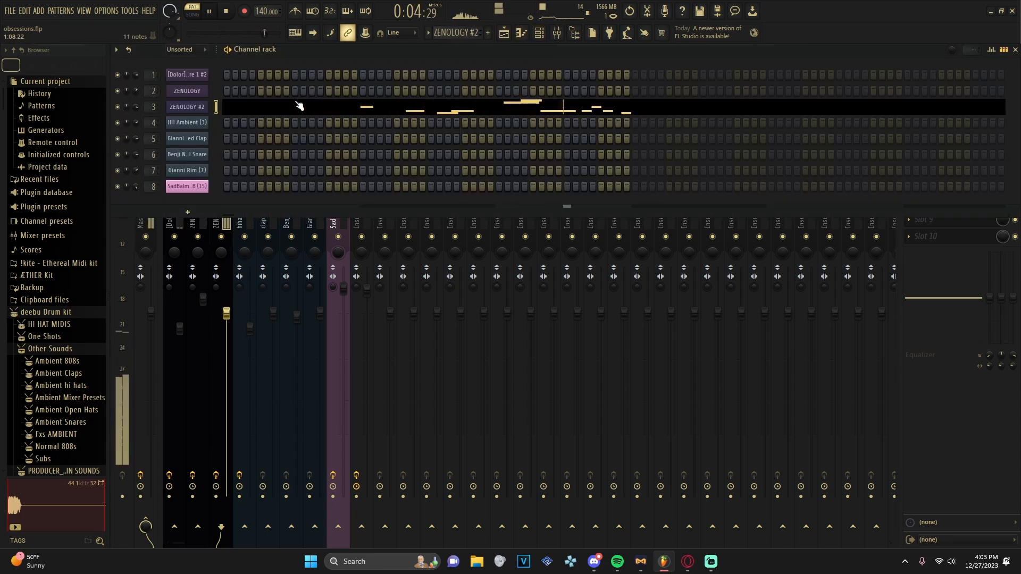
- Examine the ZENOLOGY #2 notes during playback, return to the mixer and pause the pattern
click(537, 33)
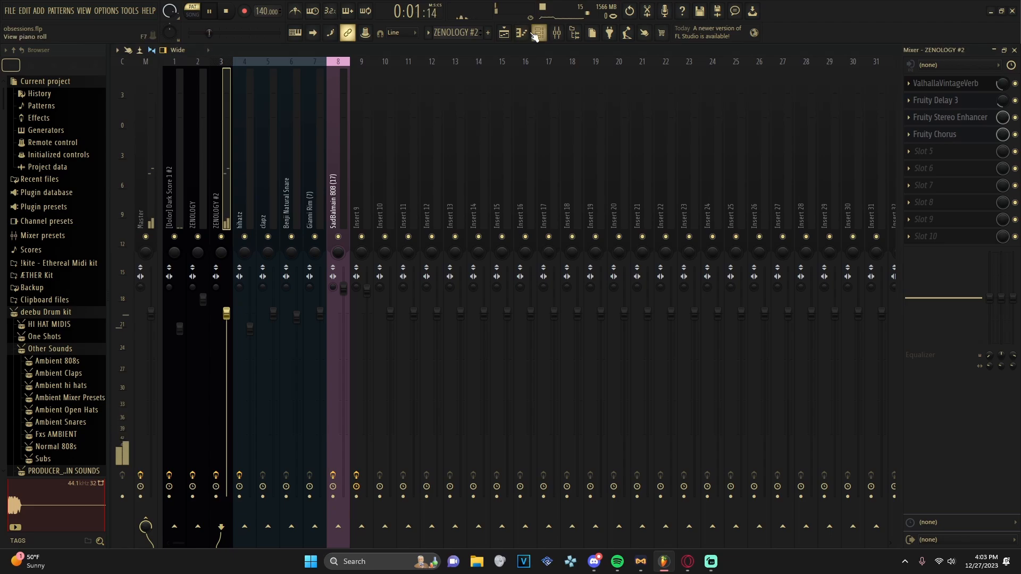
click(536, 34)
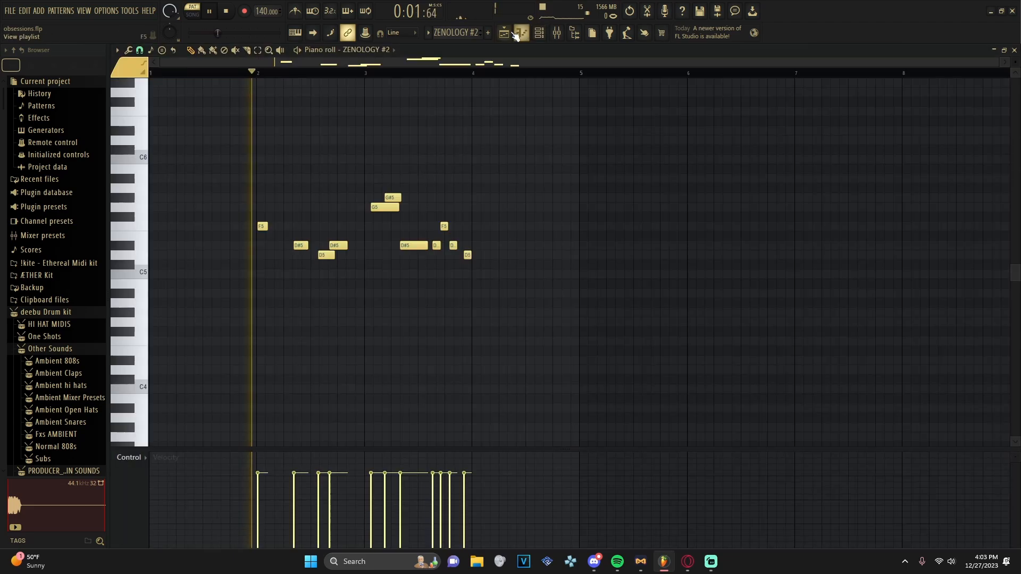
click(557, 32)
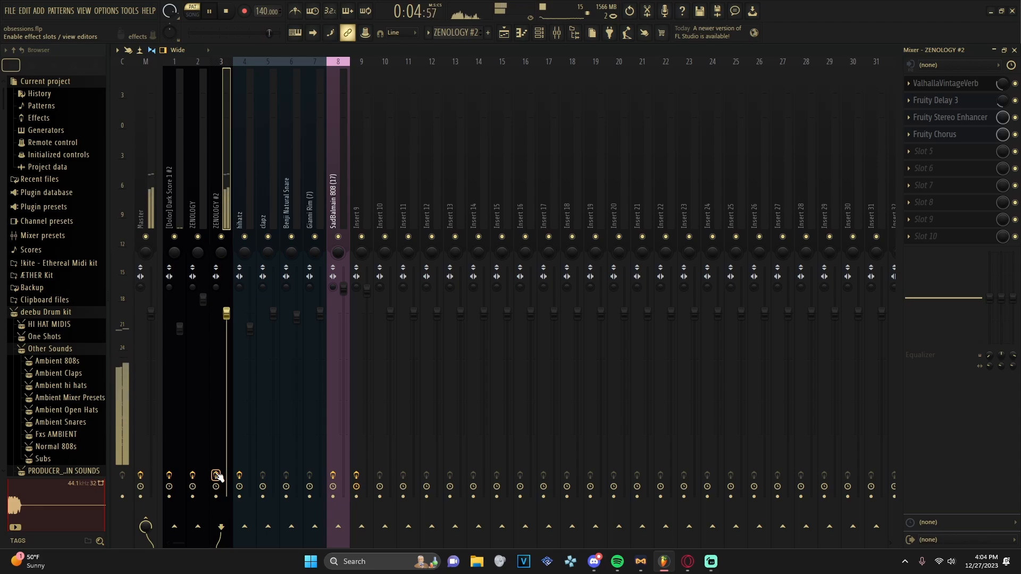
click(209, 11)
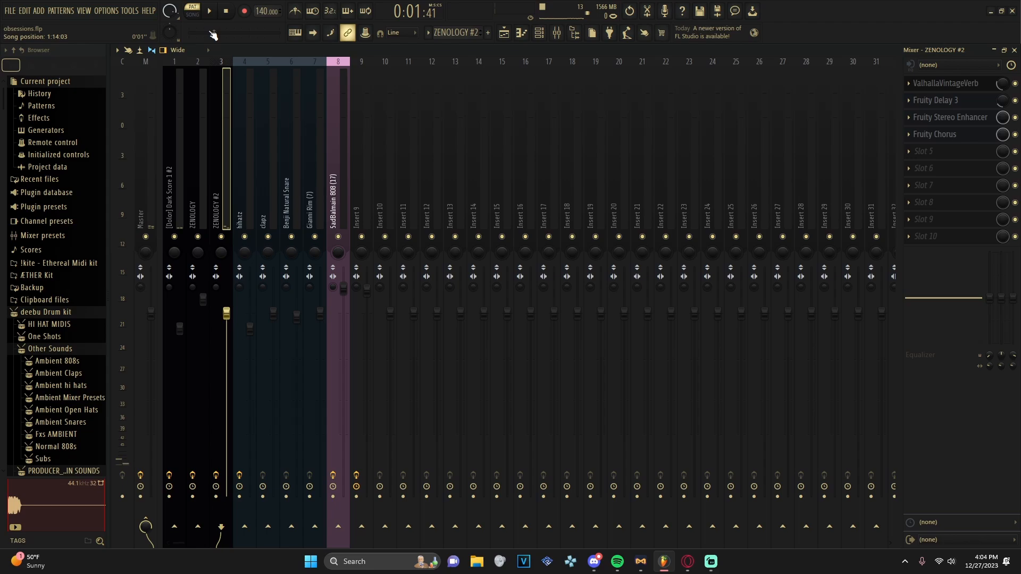
- Select the hihatz mixer track, show the HH Ambient (3) channel's notes with its matching hi-hat pattern, and play it
click(248, 149)
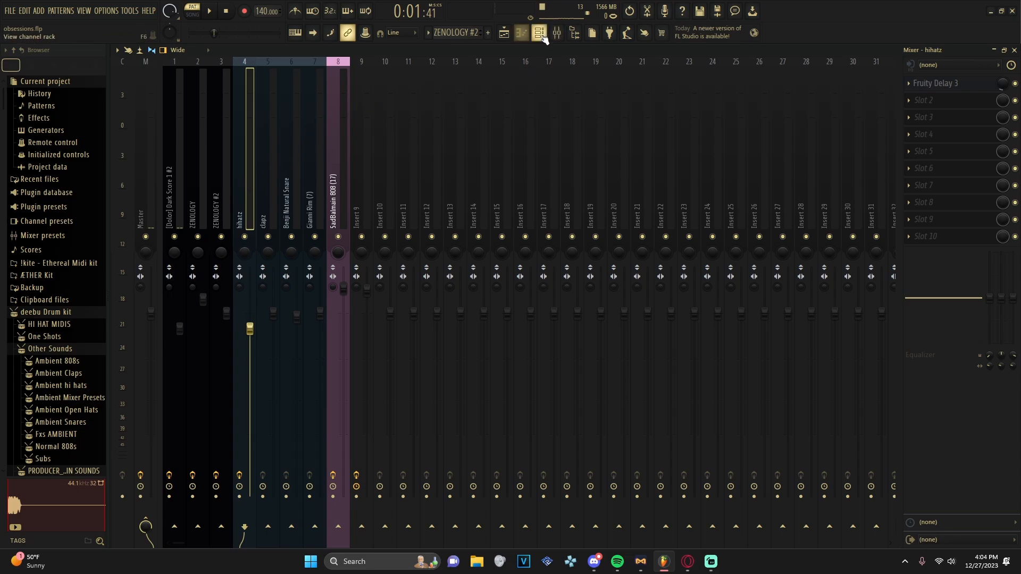
click(521, 33)
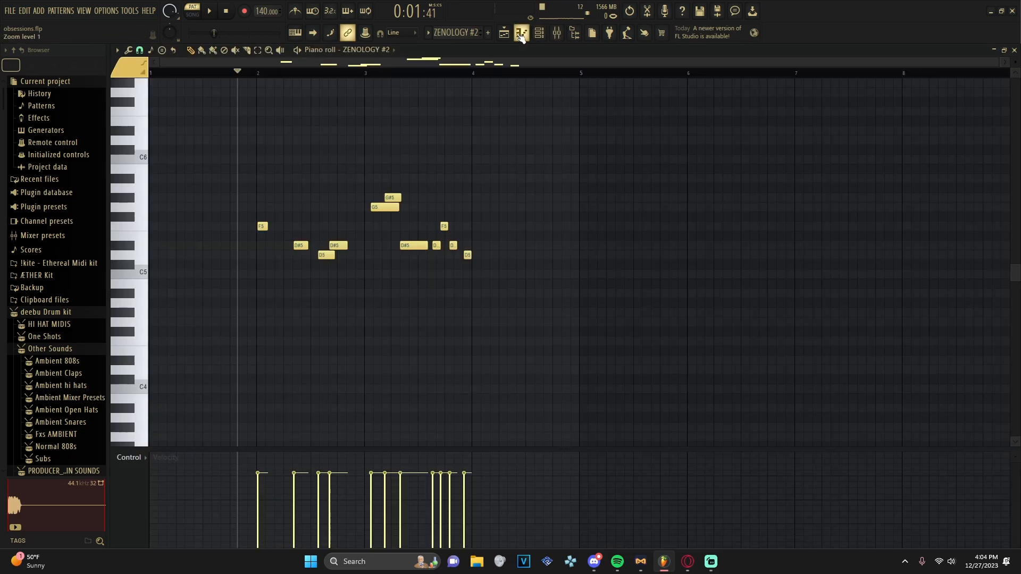
click(388, 50)
click(388, 194)
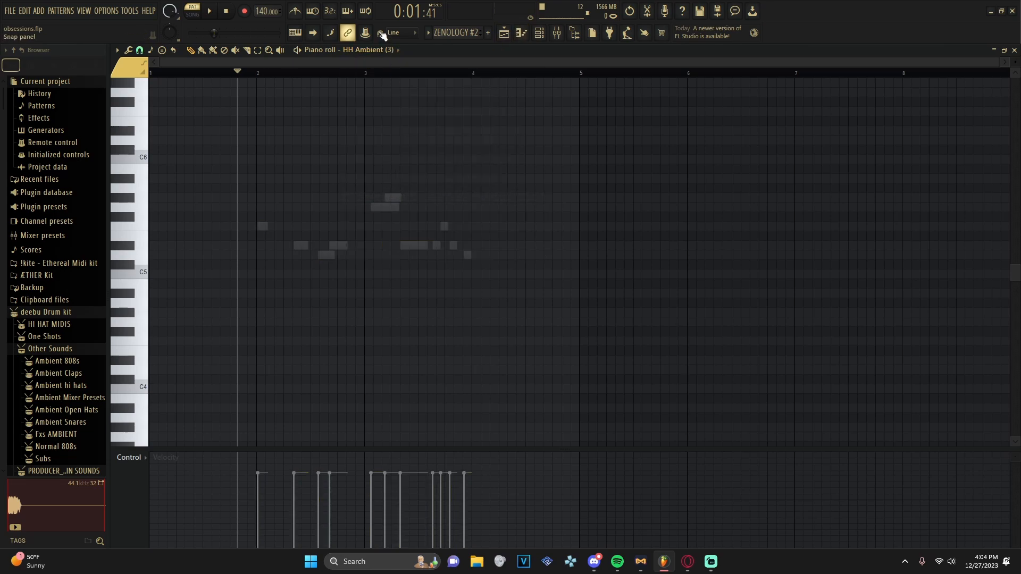
scroll(457, 37, up, 1)
scroll(454, 35, up, 1)
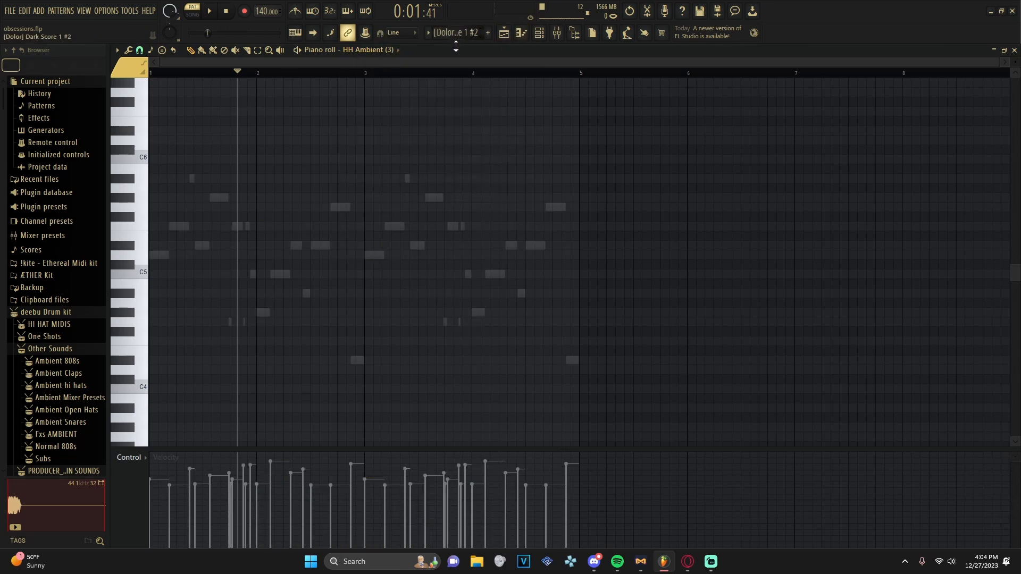
scroll(456, 34, down, 2)
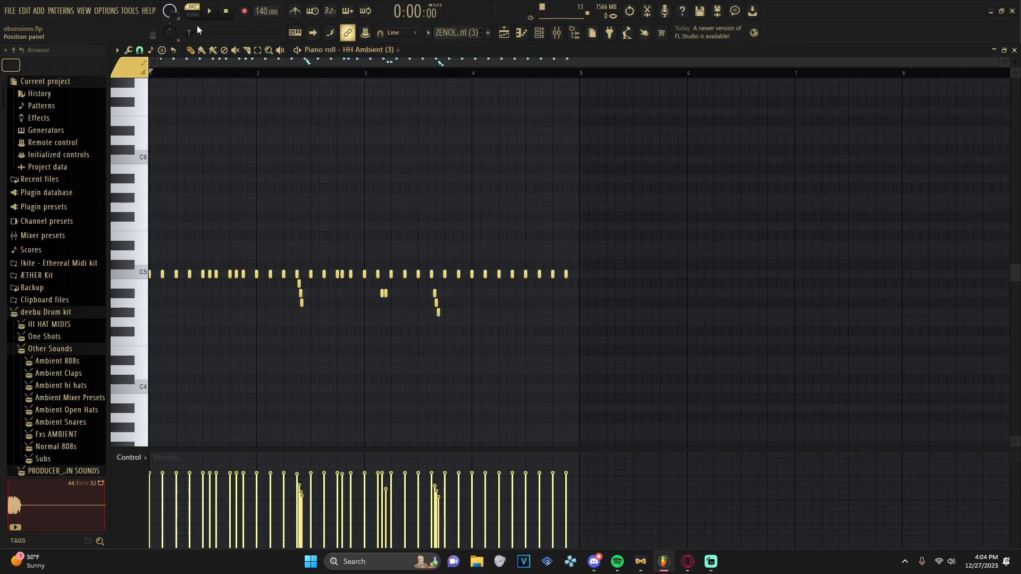
click(212, 15)
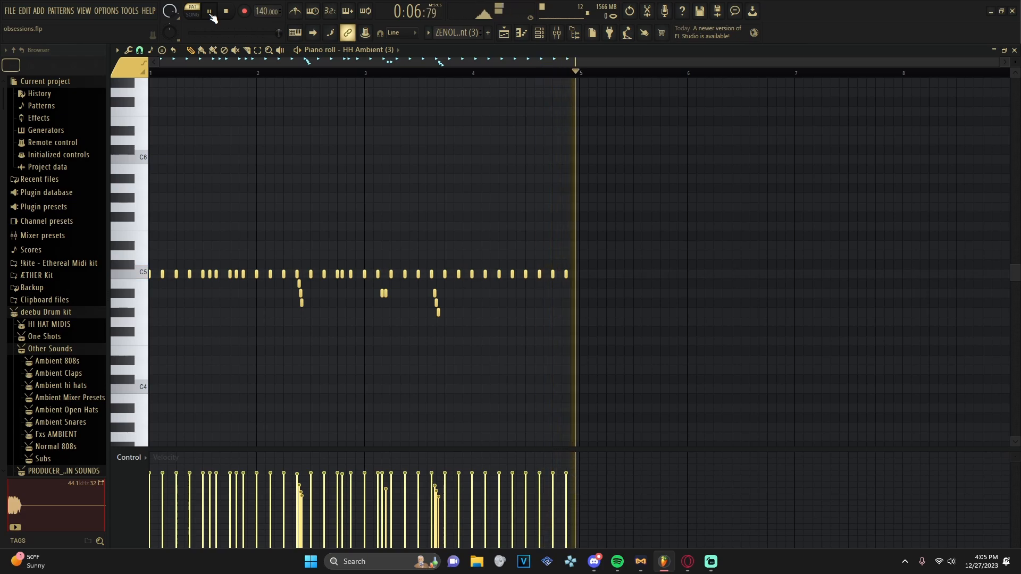
- Examine the Fruity Delay 3 settings on the hihatz mixer track, close the plugin window and pause playback
click(540, 33)
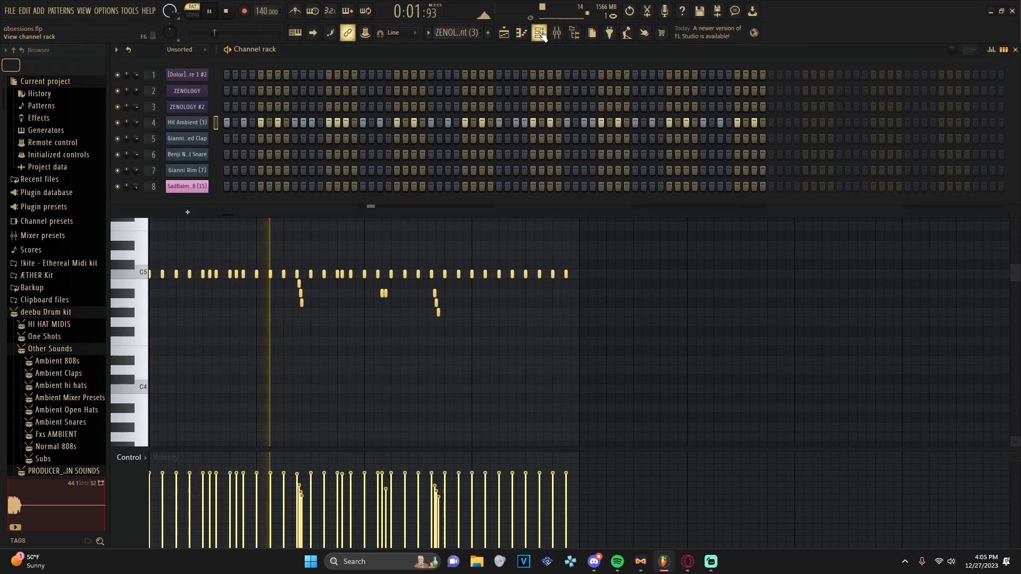
click(540, 33)
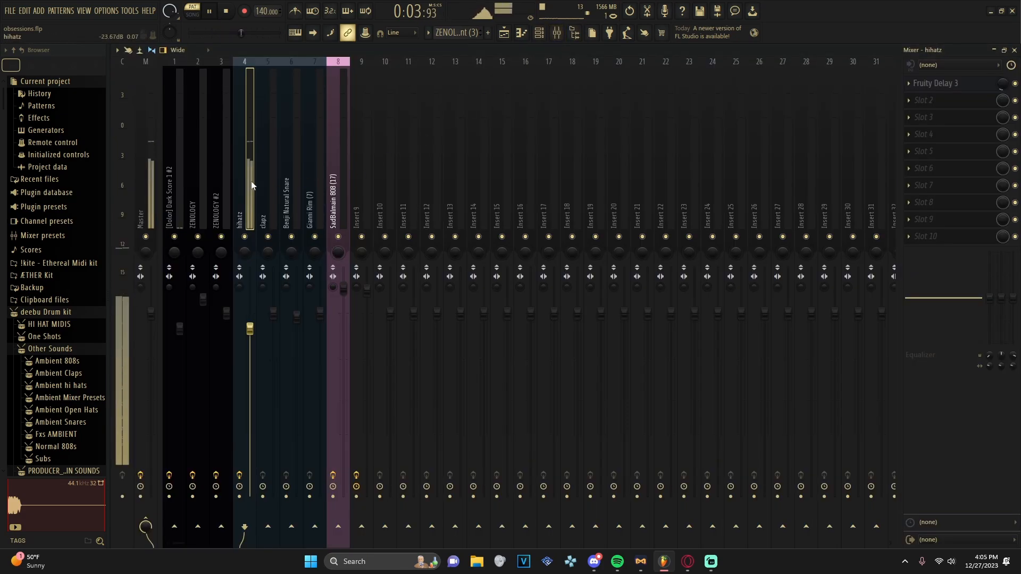
click(967, 84)
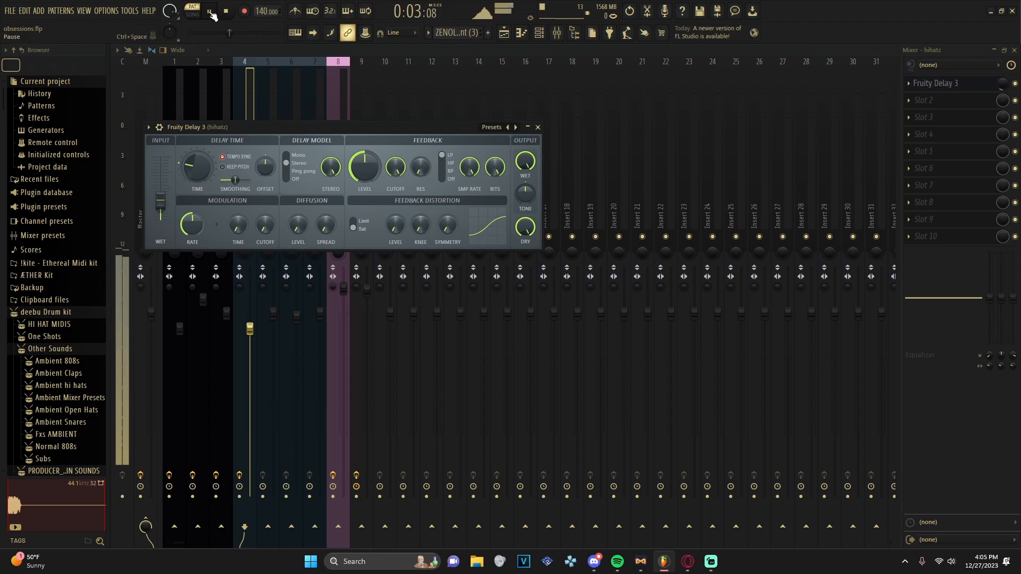
click(919, 442)
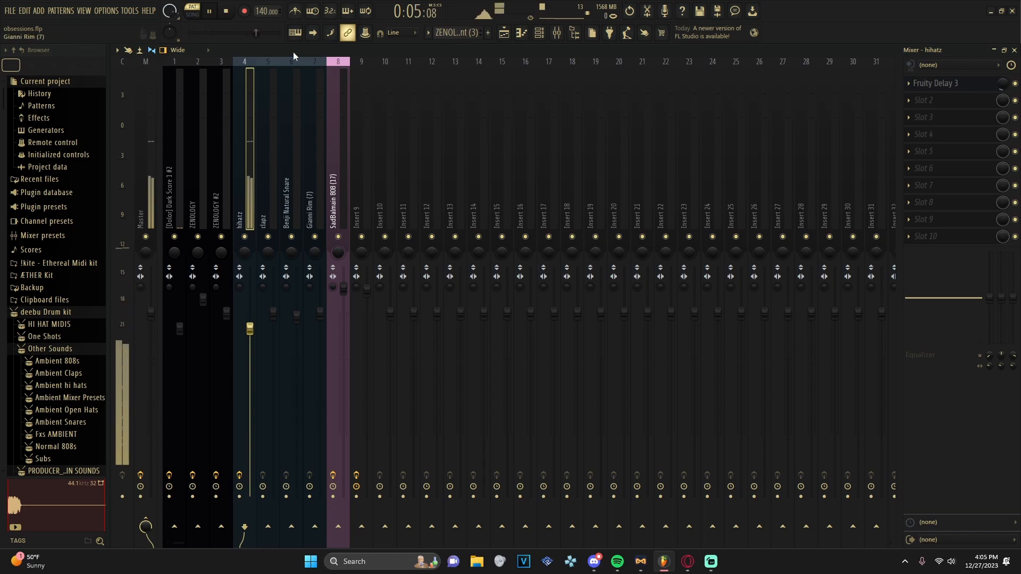
click(212, 16)
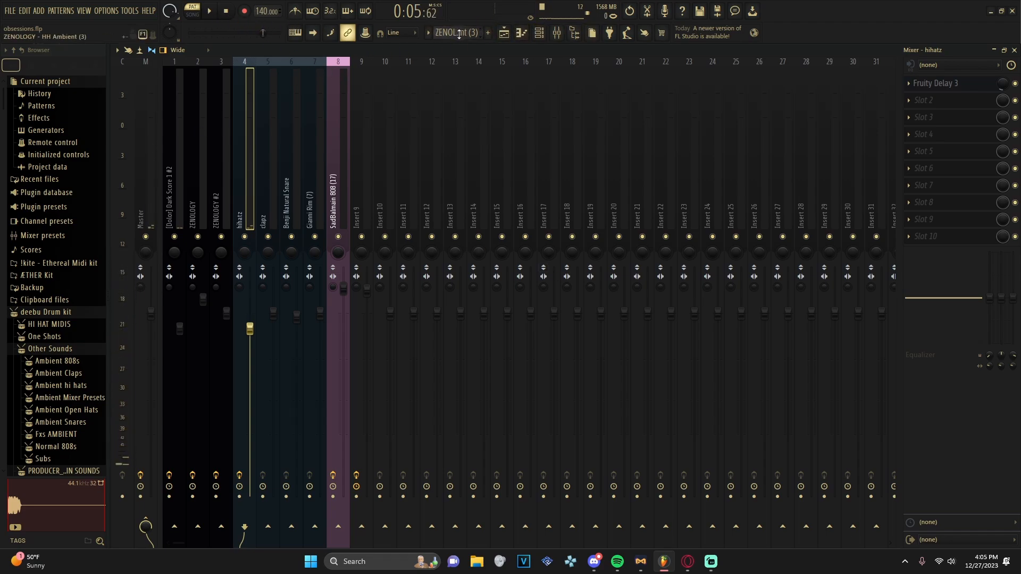
- Show the Gianni Filtered Clap notes, play the clap pattern, pause it and check its hits in the channel rack
click(389, 201)
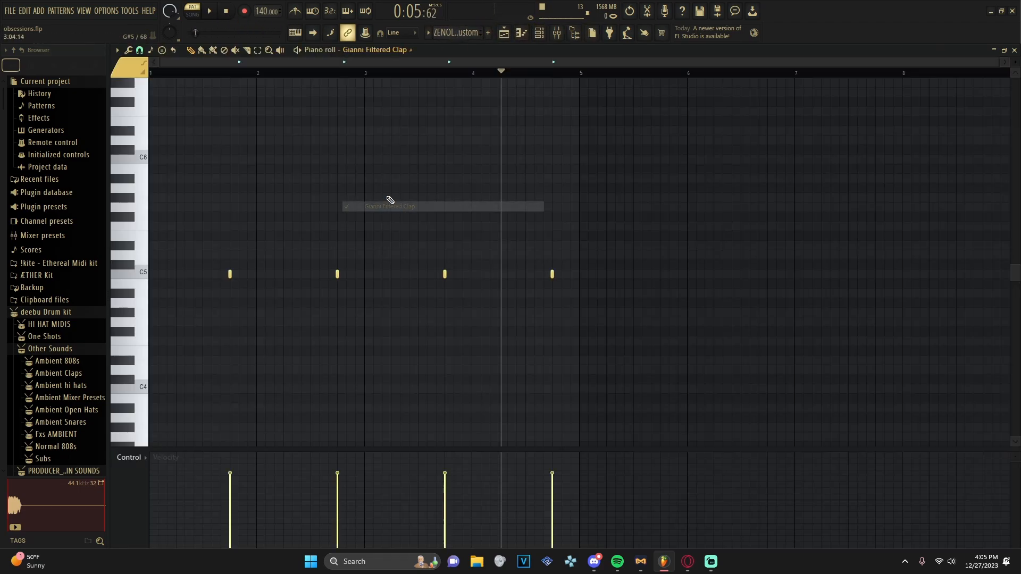
click(211, 13)
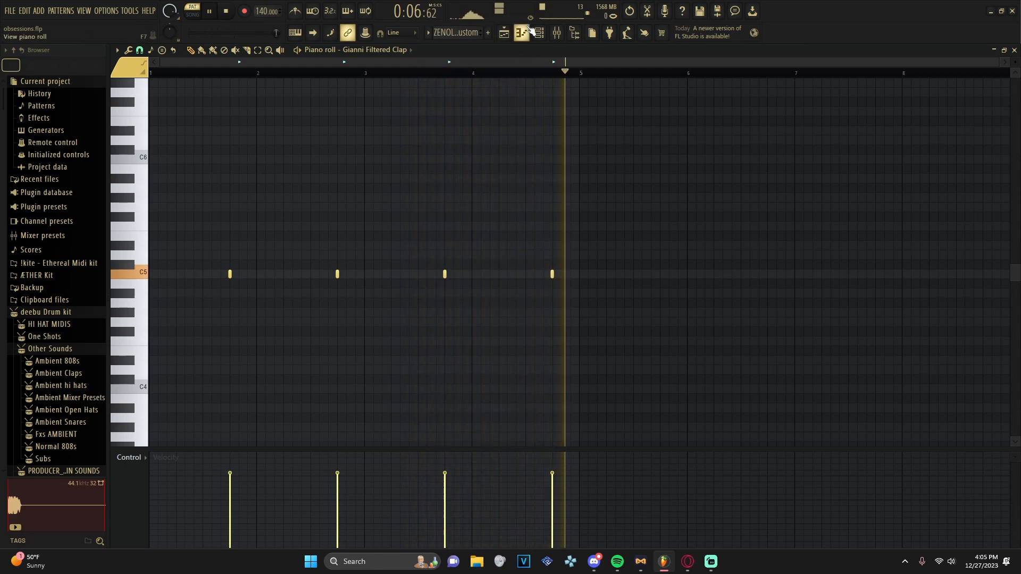
click(210, 12)
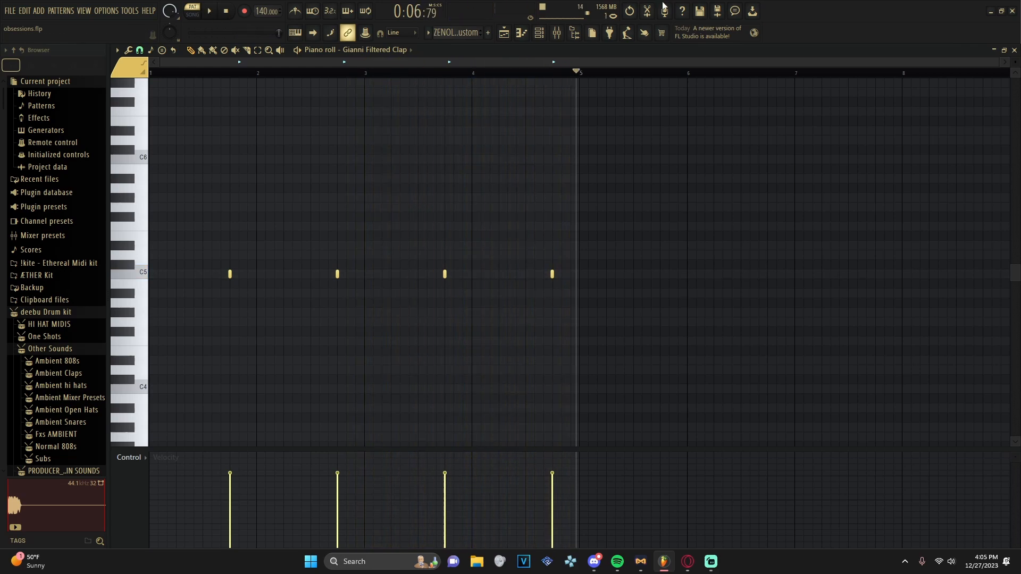
click(539, 34)
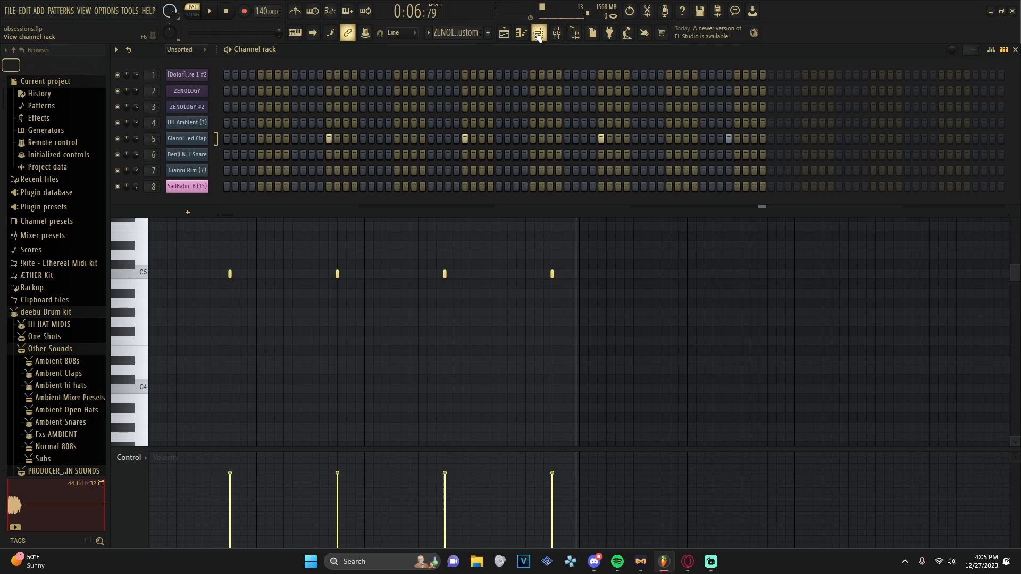
click(539, 34)
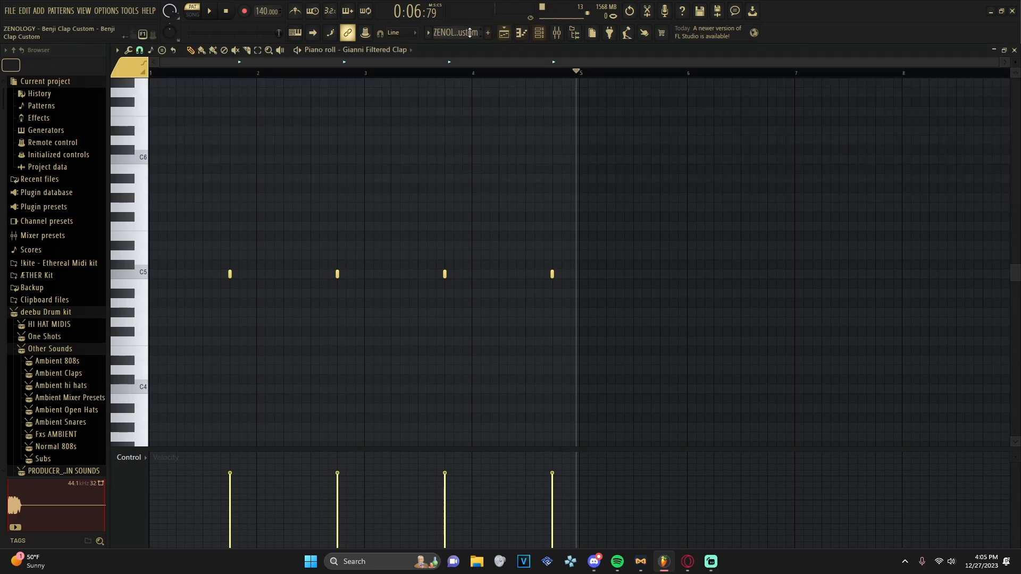
- Switch to the Benji Natural Snare pattern, display its notes and play it, pausing after listening
scroll(456, 32, down, 1)
click(556, 36)
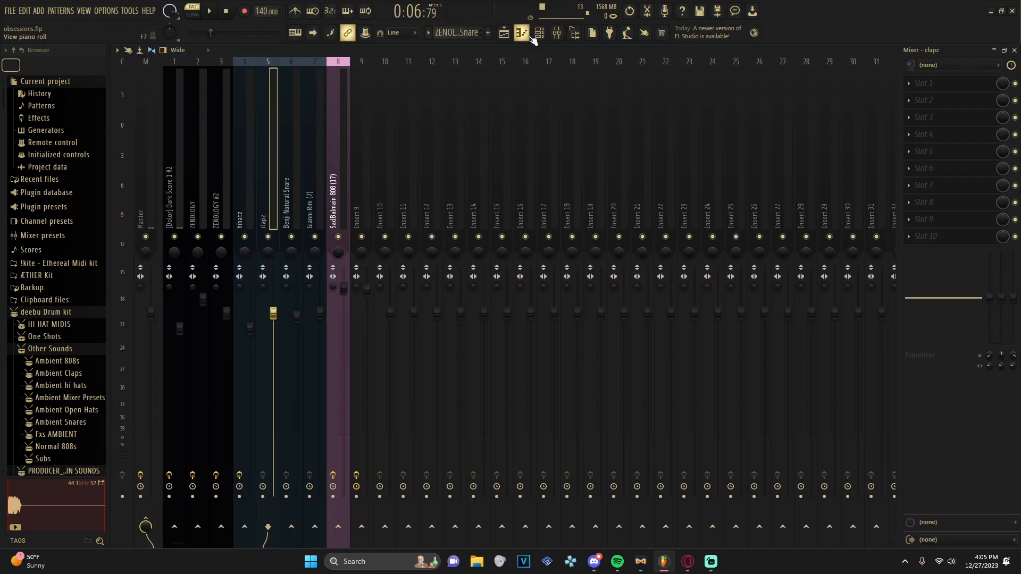
click(522, 34)
key(space)
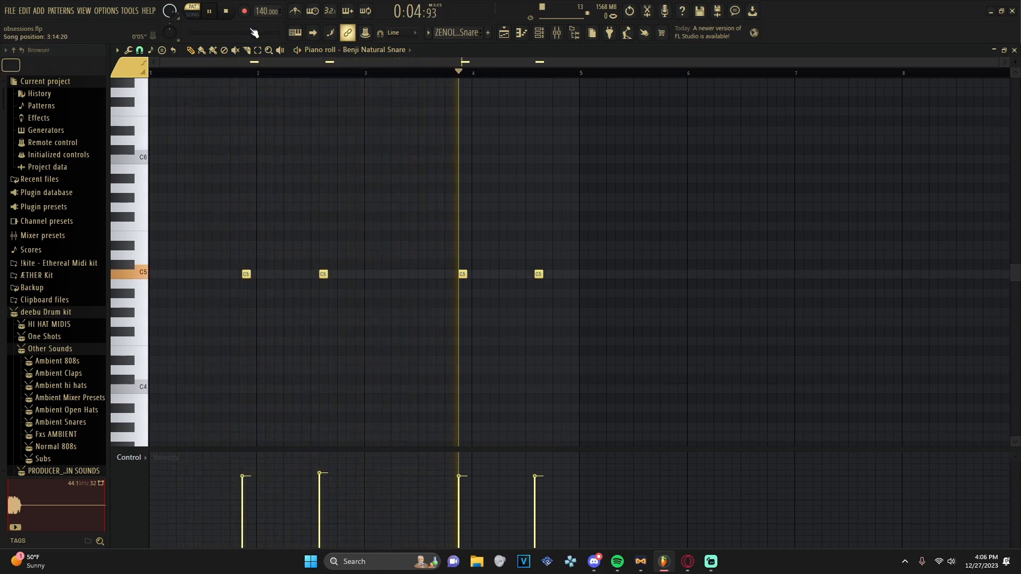
click(210, 12)
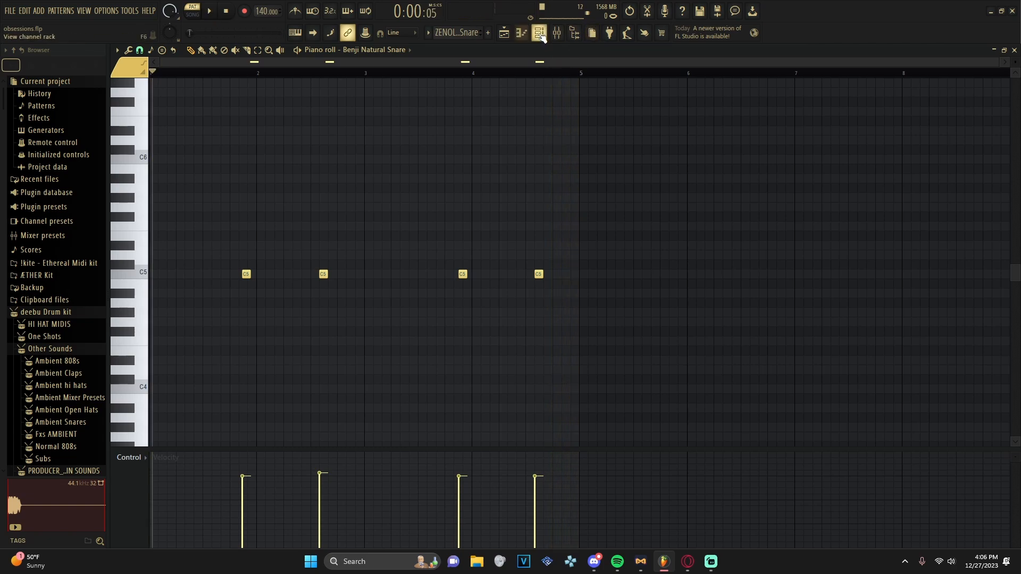
- Switch to the Gianni Rim (7) pattern, play and pause it, and check its notes in the channel rack
scroll(464, 35, down, 1)
click(210, 12)
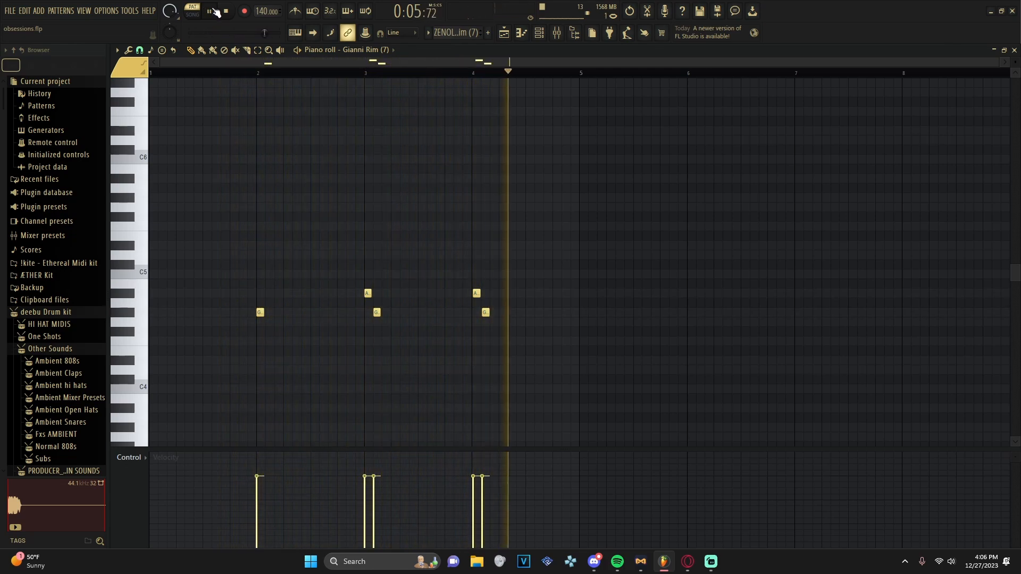
key(space)
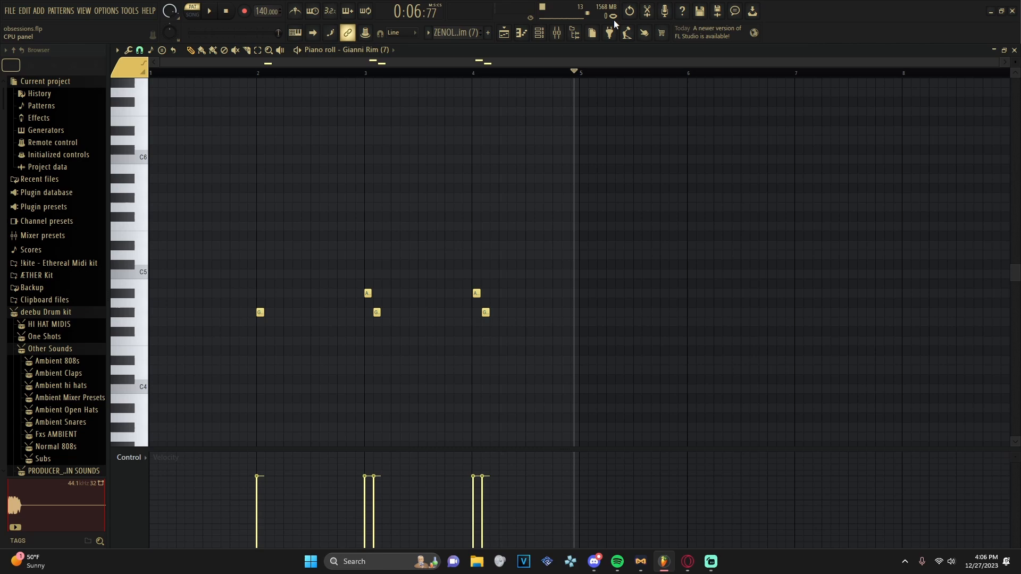
click(549, 34)
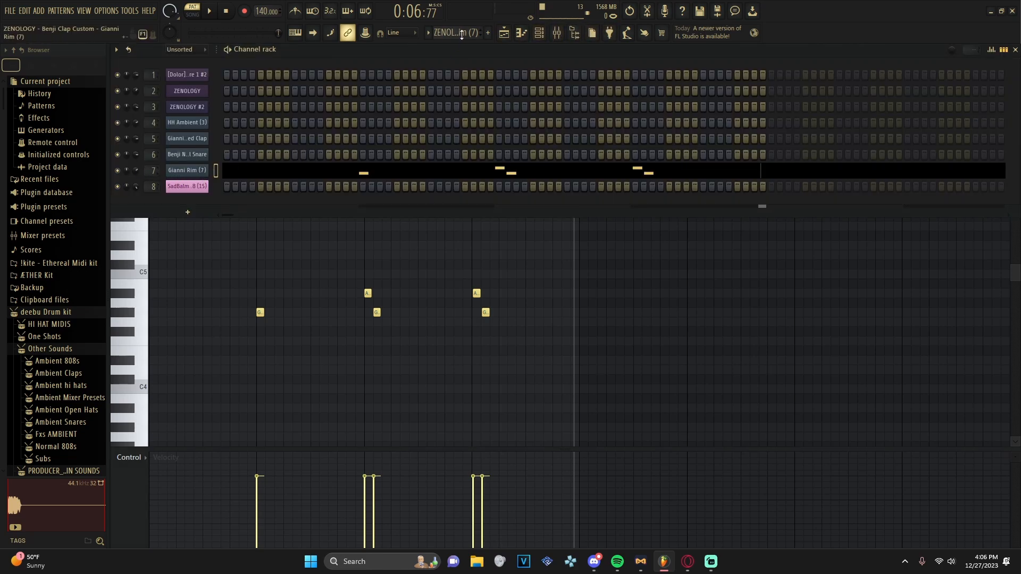
click(318, 235)
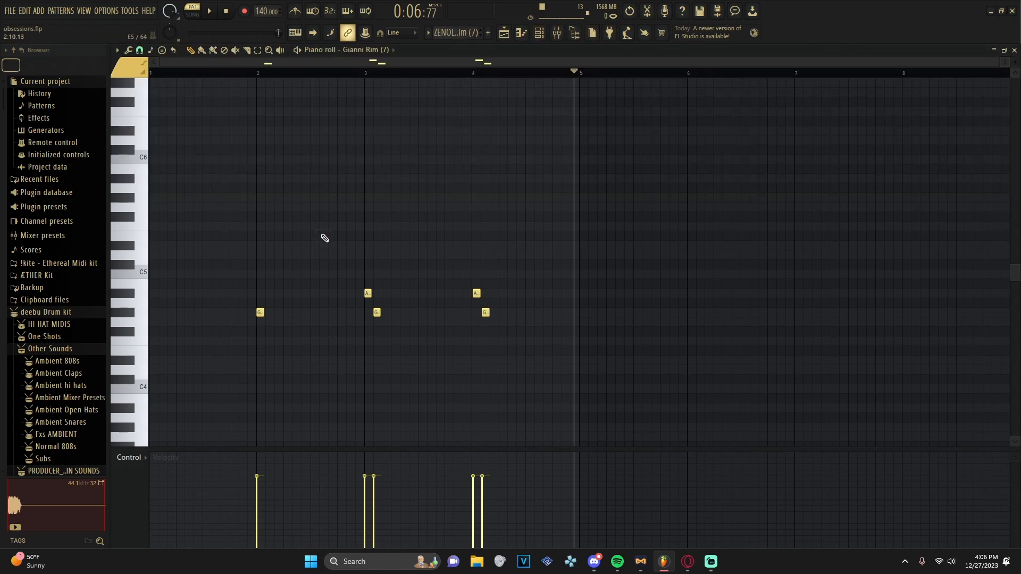
- Show the SadBalmain 808 (15) notes in the matching 808 pattern, play and pause it, and open the playlist arrangement
scroll(351, 250, up, 1)
click(366, 50)
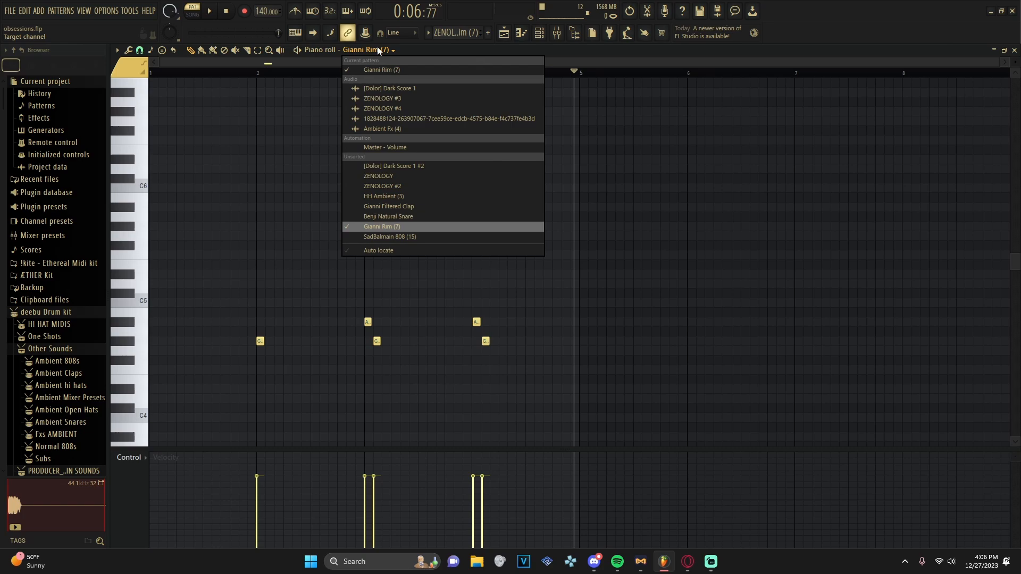
click(402, 237)
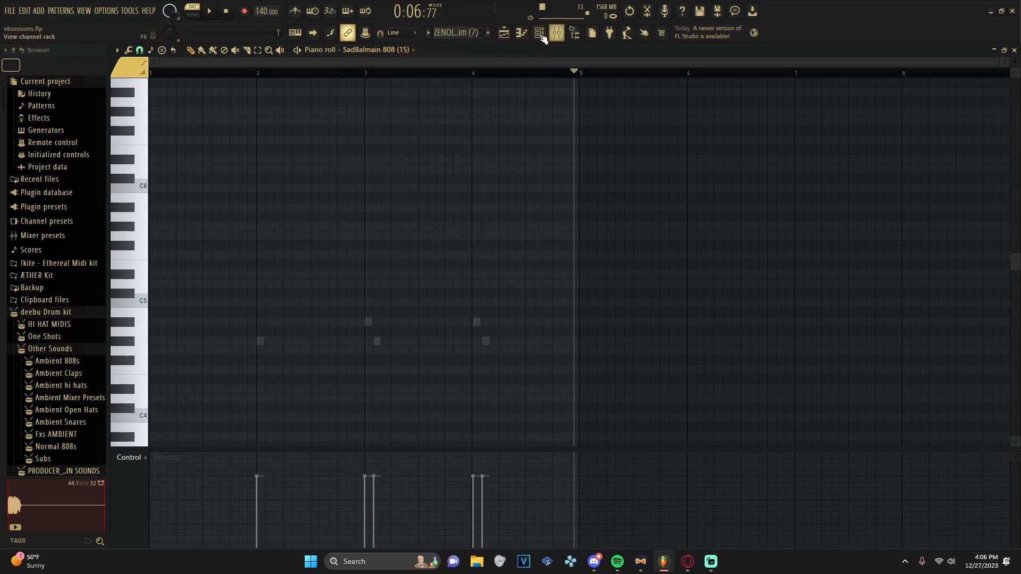
scroll(462, 35, down, 1)
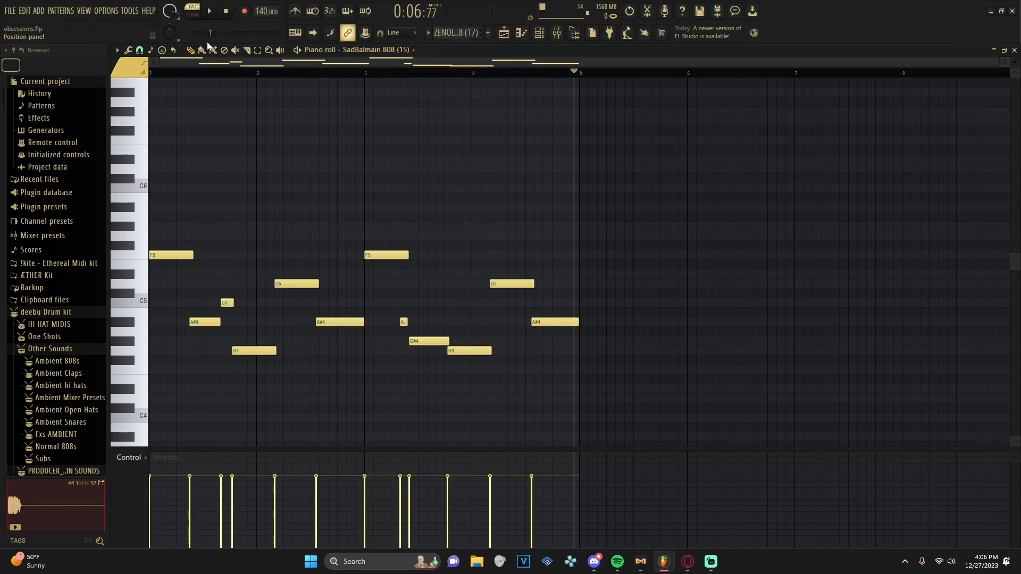
click(213, 17)
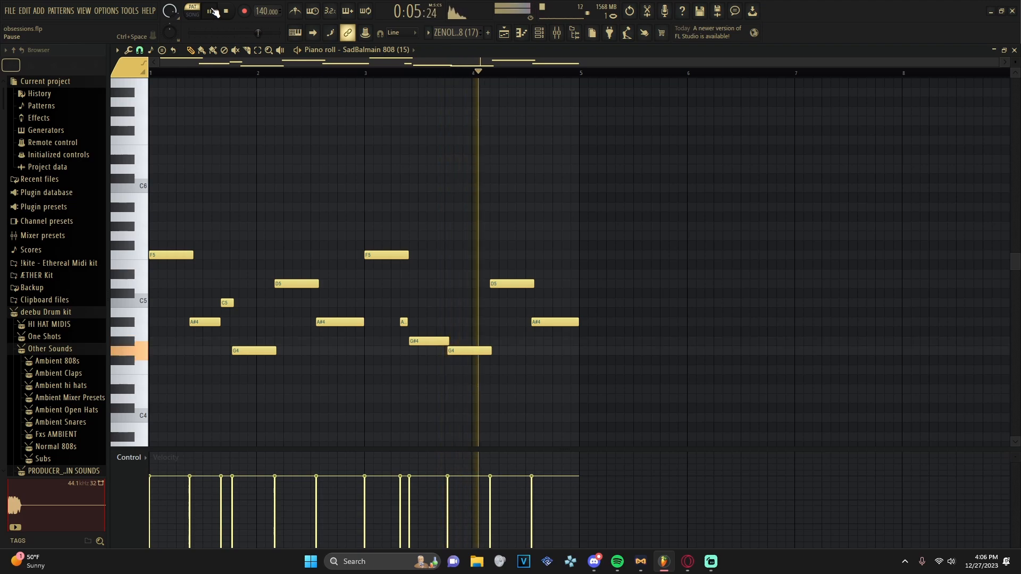
click(212, 14)
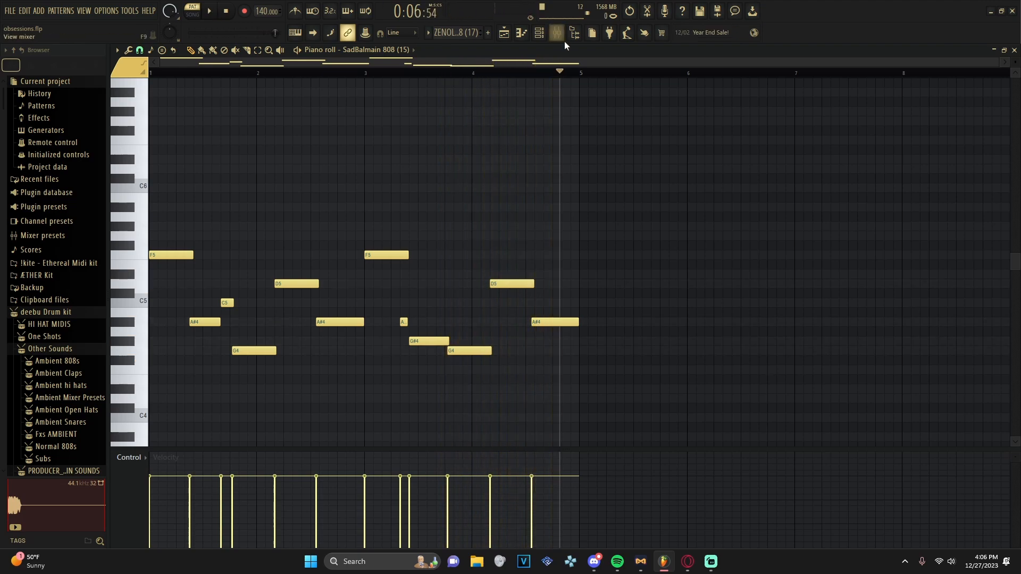
click(506, 34)
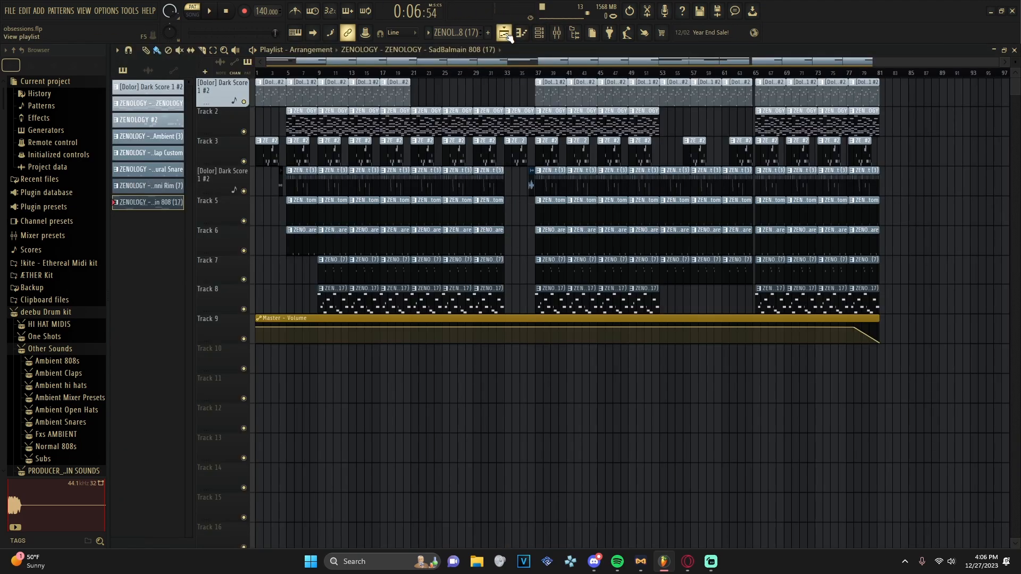
- Mute the three melody tracks, play the drums and 808 in the arrangement from bar 4, and pause after listening
click(243, 161)
click(244, 131)
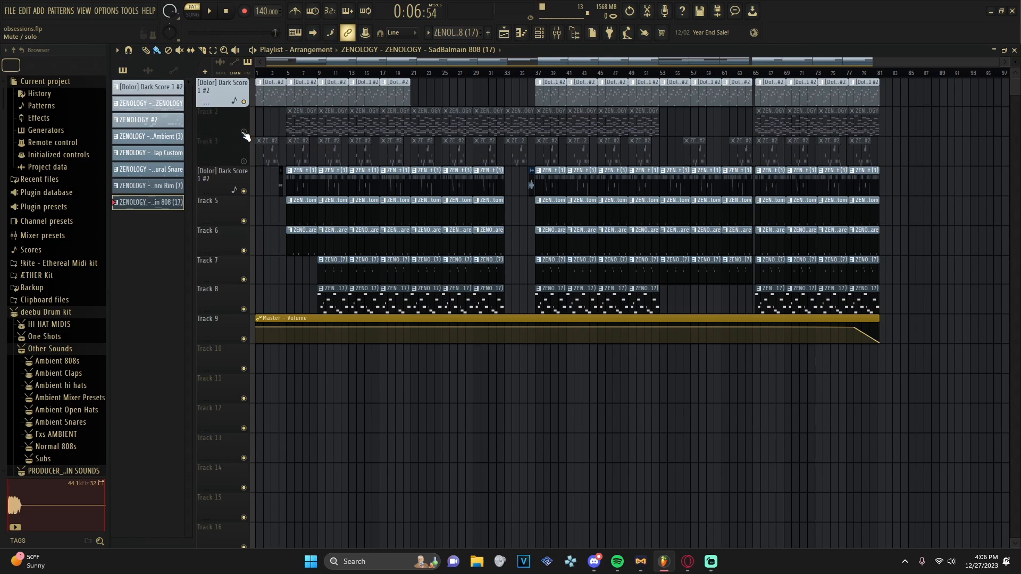
click(244, 102)
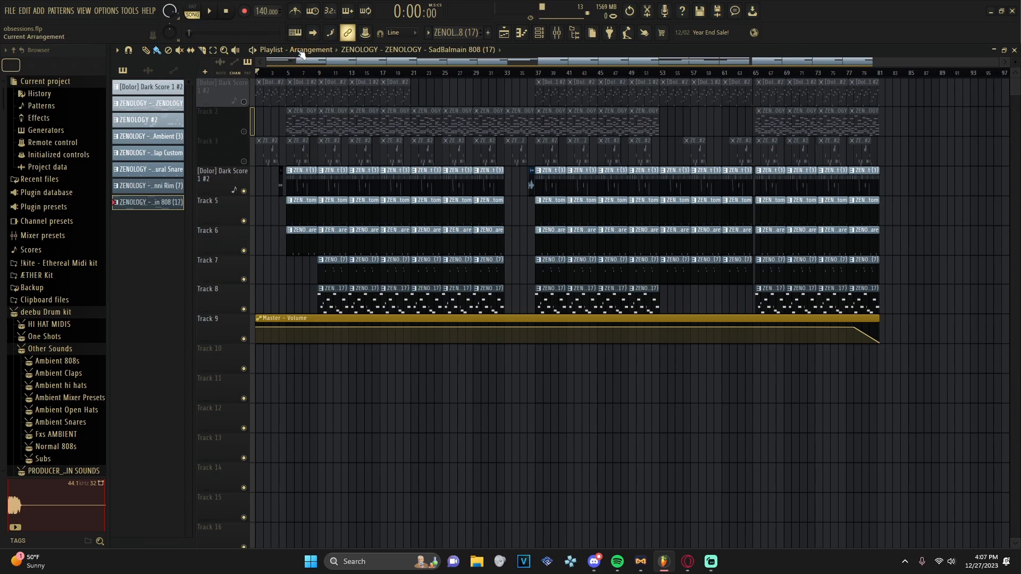
drag(295, 73, 282, 73)
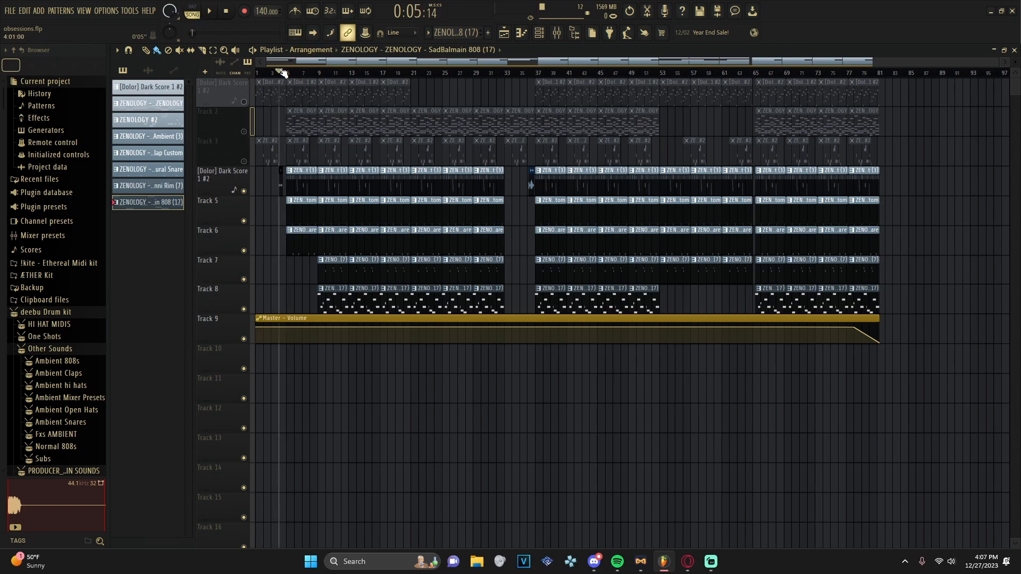
click(211, 12)
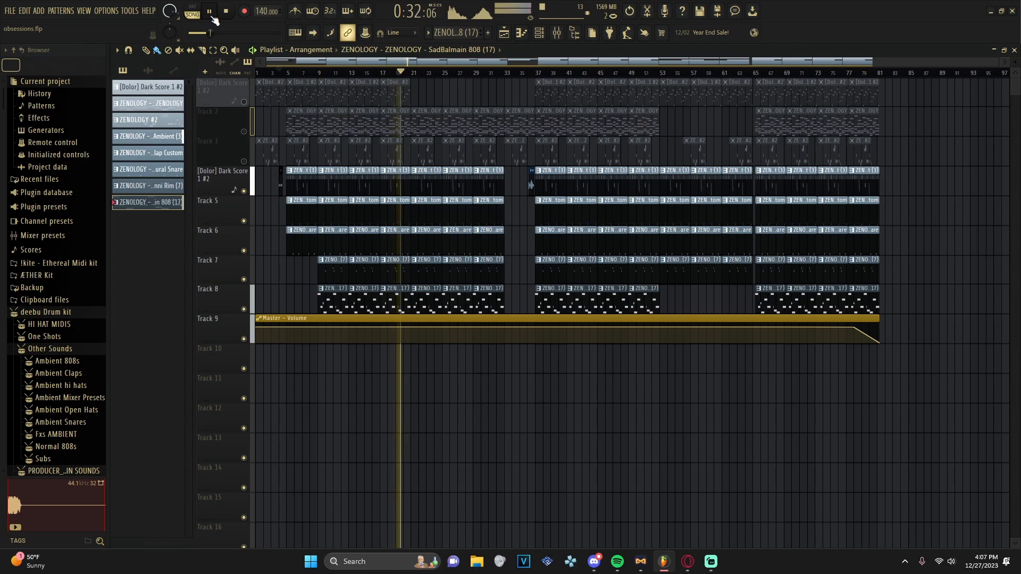
click(212, 15)
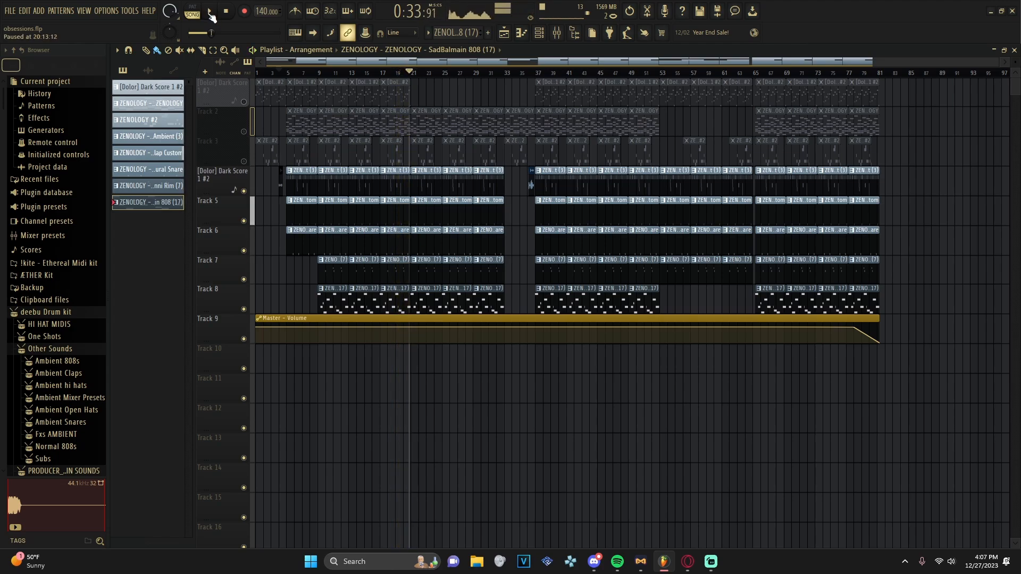
- Mute the drum and 808 tracks, 4 through 8, and unmute the three melody tracks
click(244, 191)
click(244, 221)
click(245, 251)
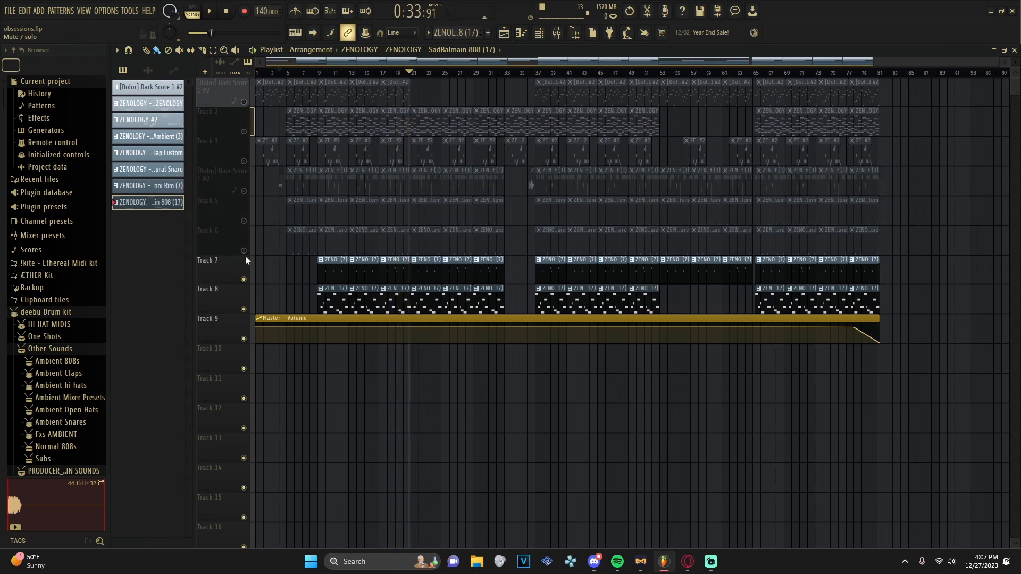
click(244, 280)
click(245, 309)
click(244, 162)
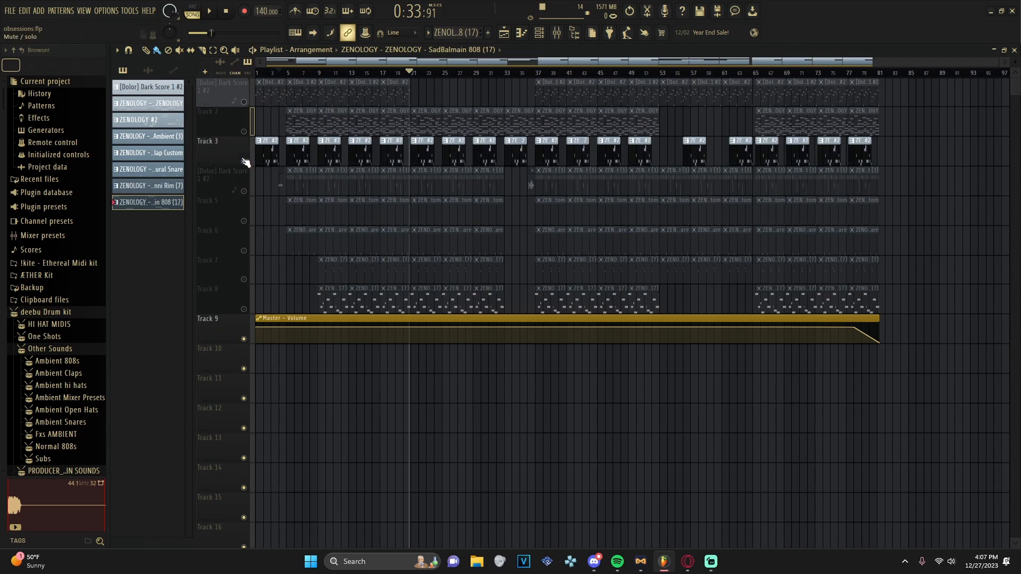
click(243, 132)
click(244, 102)
- Play the melody tracks alone from around bar 5 of the arrangement and pause after listening
click(294, 75)
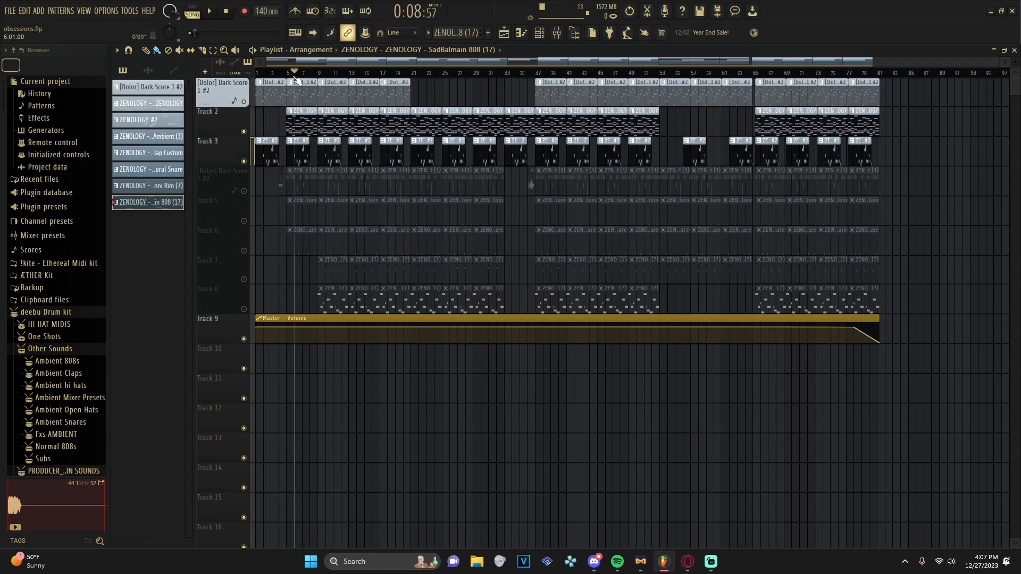
click(288, 74)
click(210, 13)
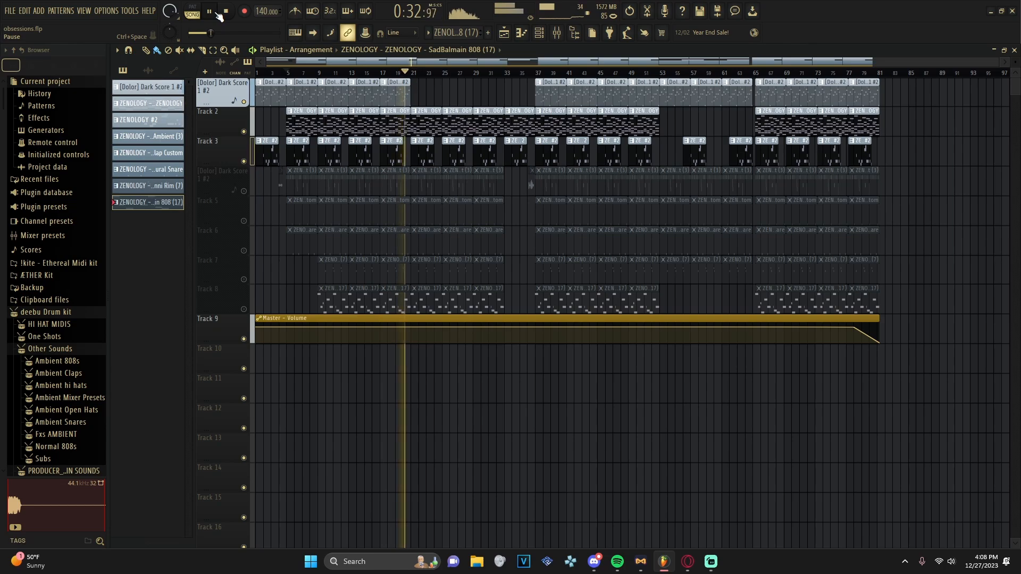
click(213, 13)
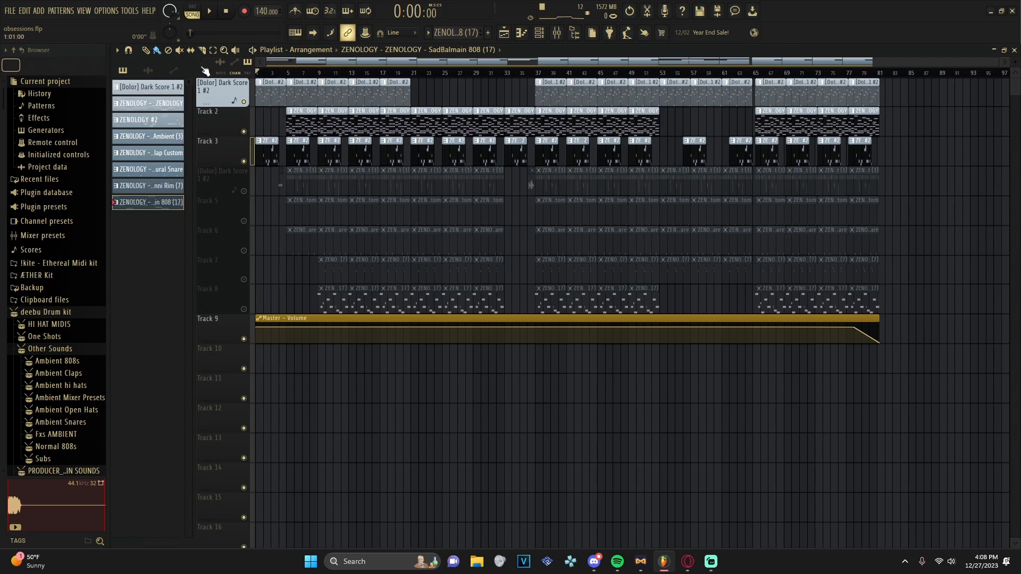
- Unmute the drum and 808 tracks, play the full arrangement from the start, pause it, and return the song position to the beginning
drag(243, 192, 244, 312)
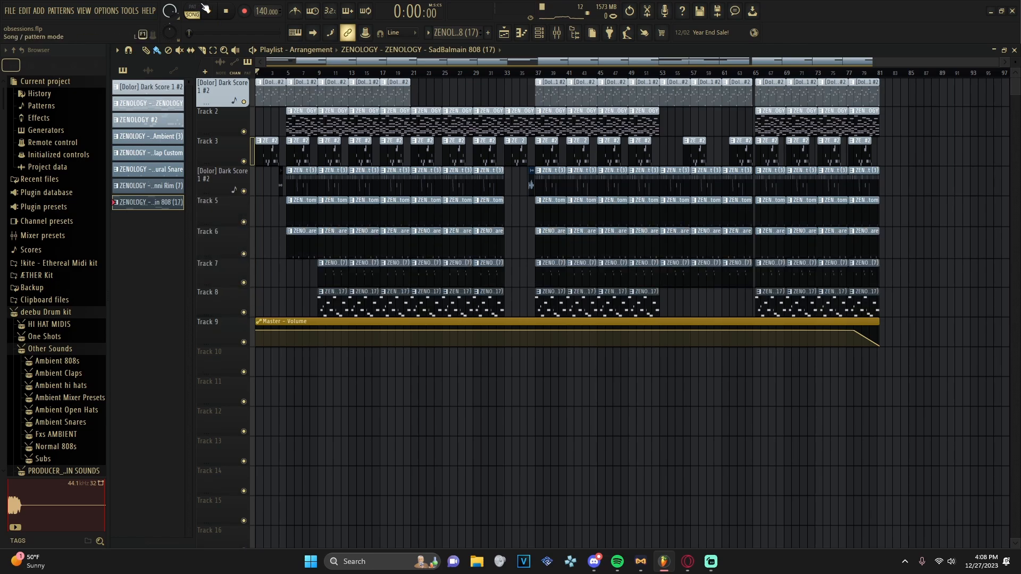
click(210, 12)
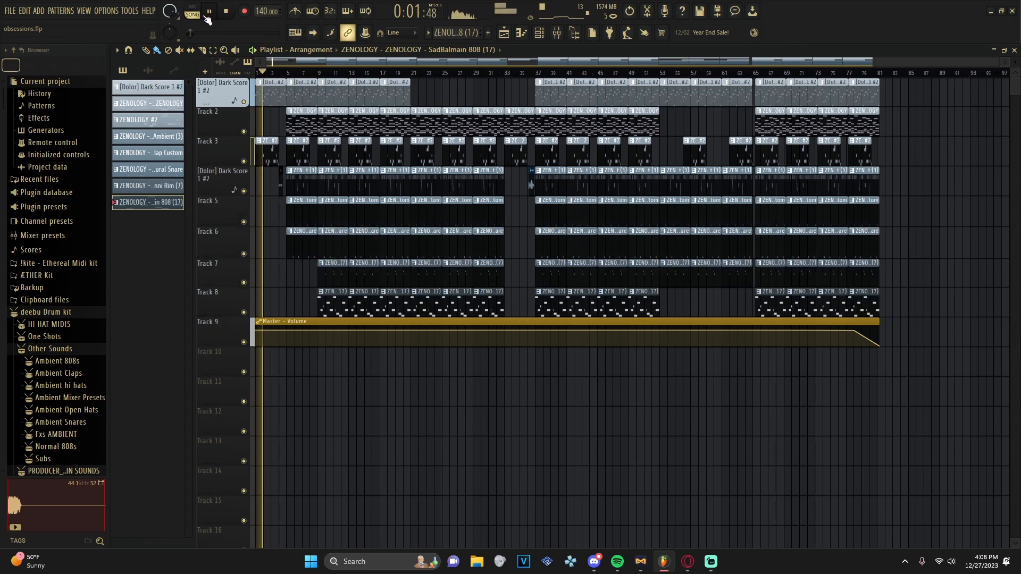
right_click(203, 20)
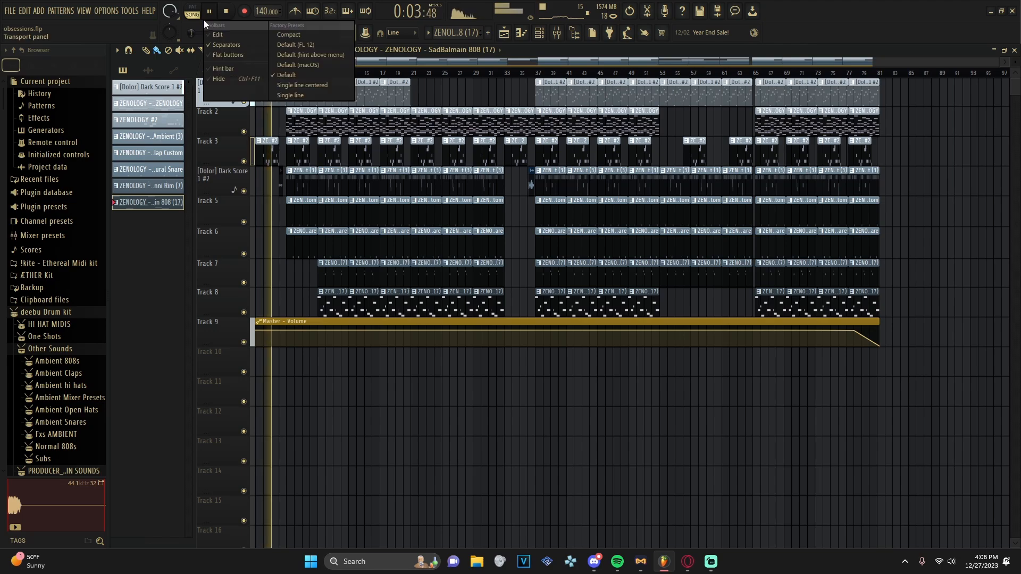
click(160, 304)
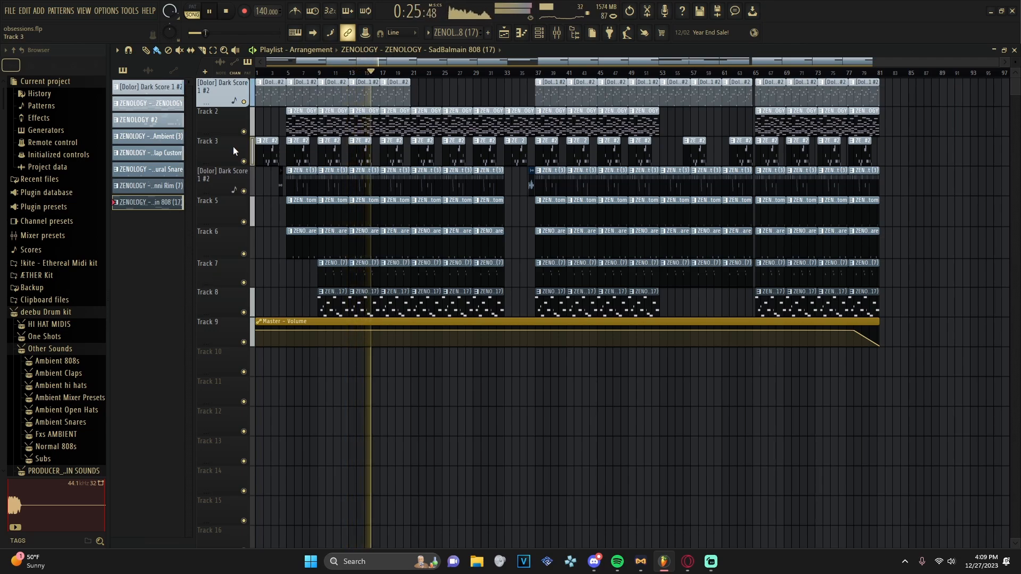
click(209, 12)
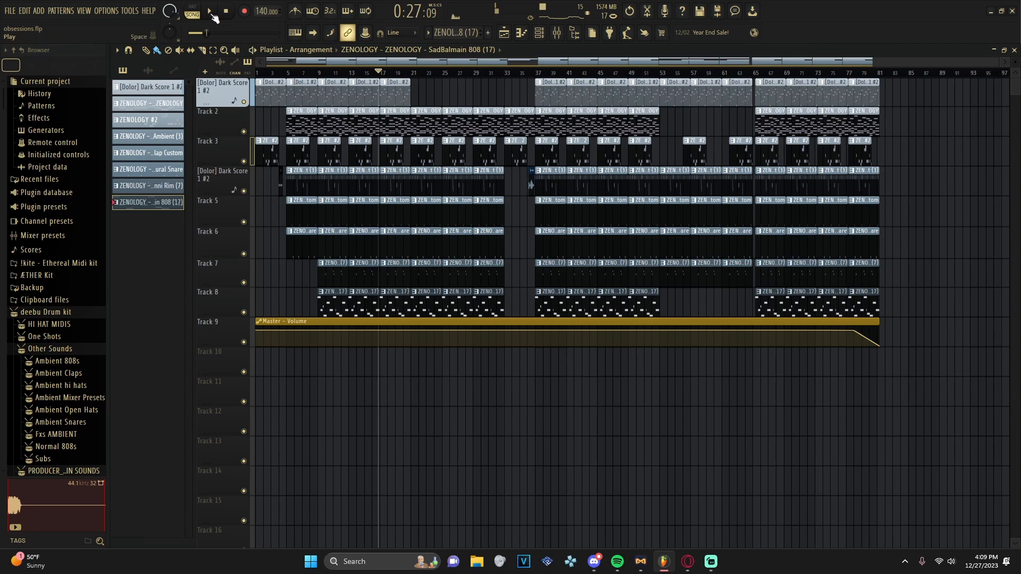
drag(206, 32, 190, 29)
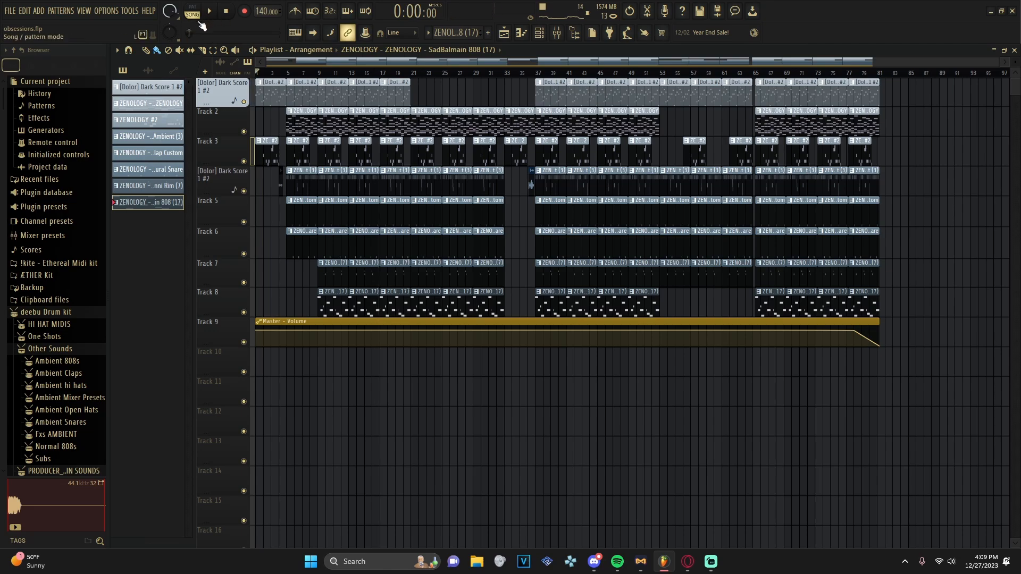